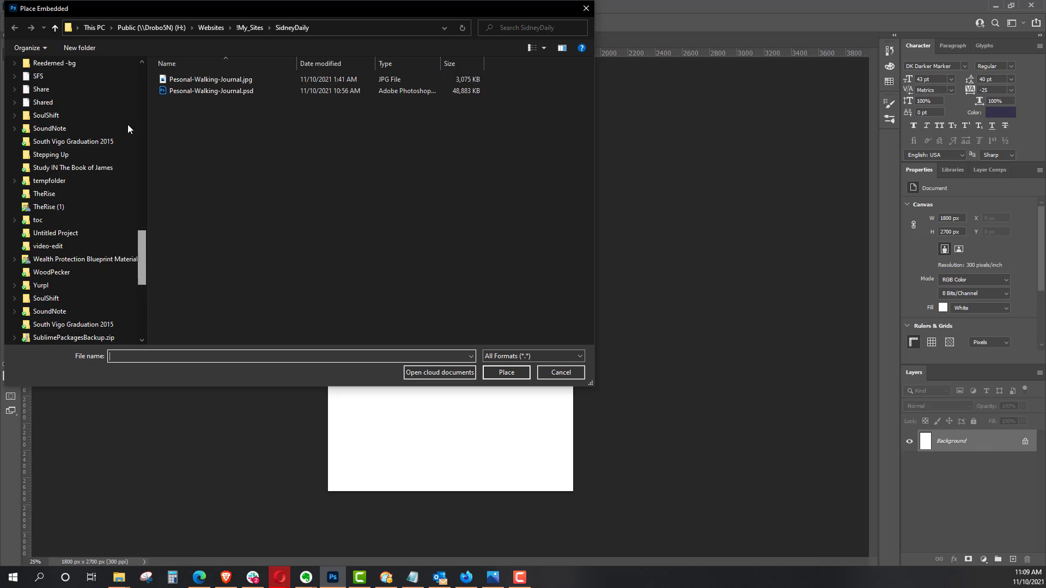
# Step: Embed the JPG whose name ends in "unsplash" from the Downloads folder into the cover document at its default fit
pyautogui.click(61, 101)
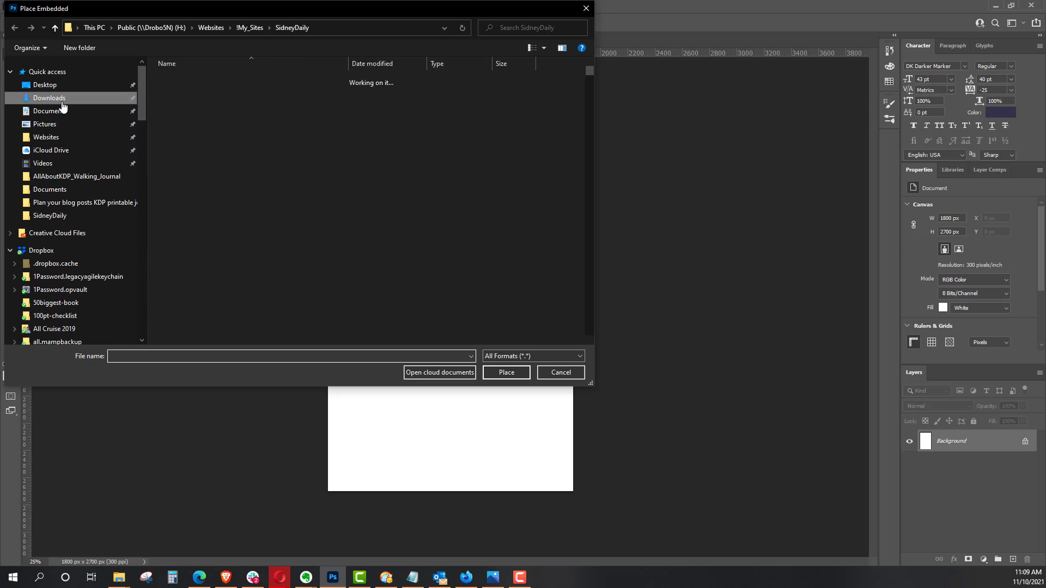
pyautogui.click(367, 63)
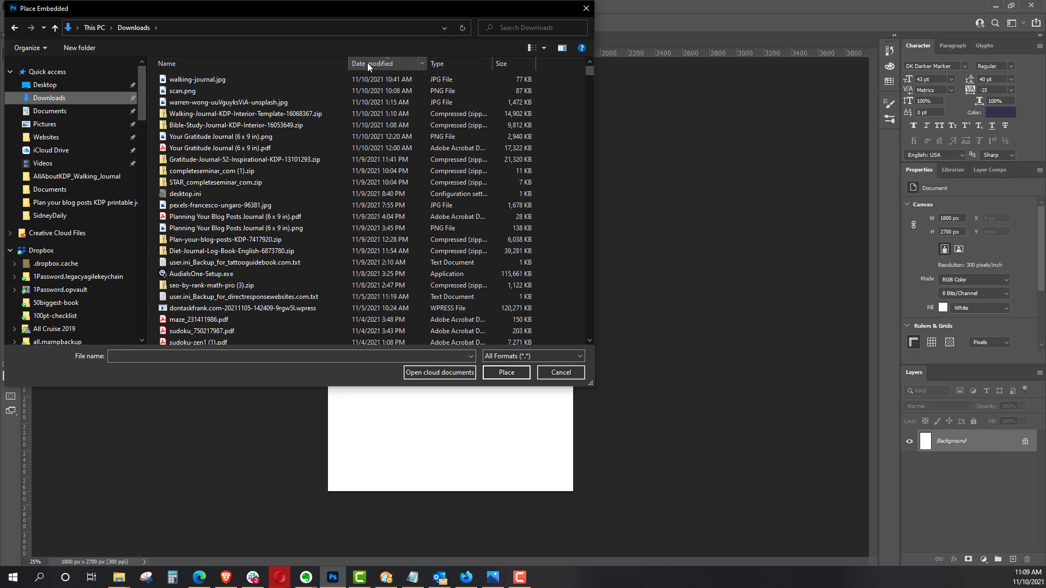
pyautogui.click(247, 103)
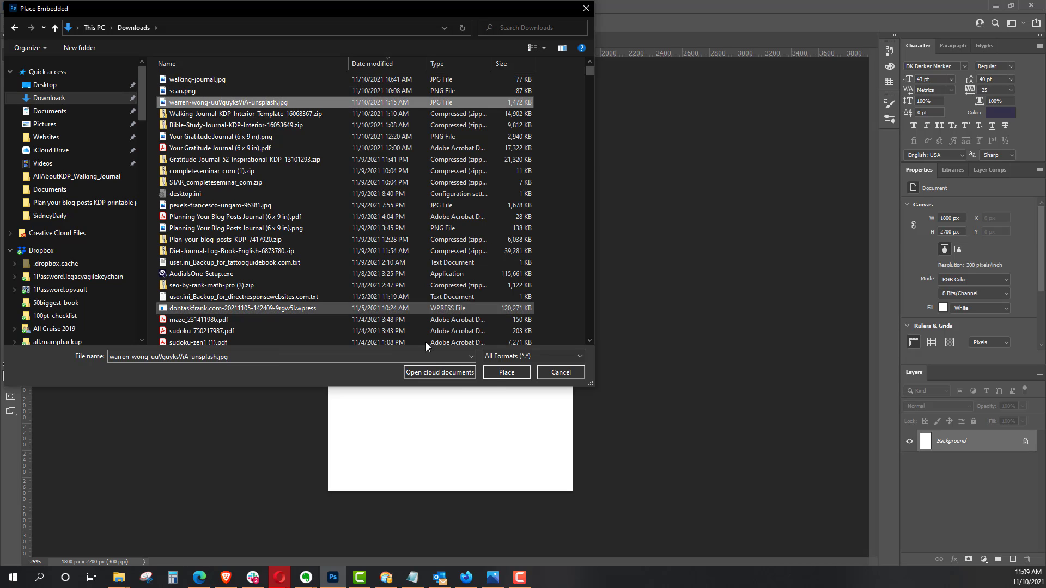
pyautogui.click(496, 372)
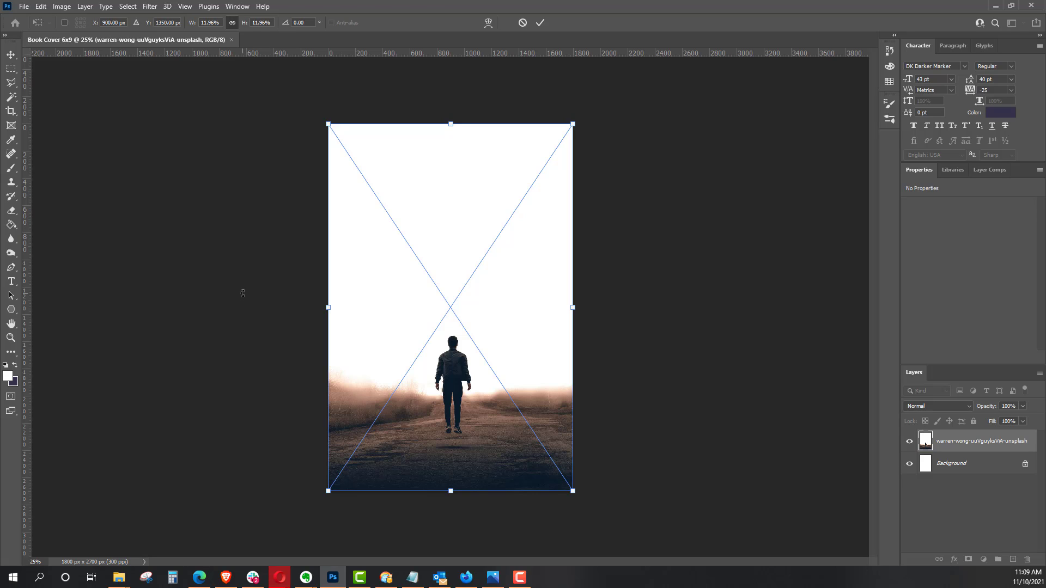
pyautogui.press('Return')
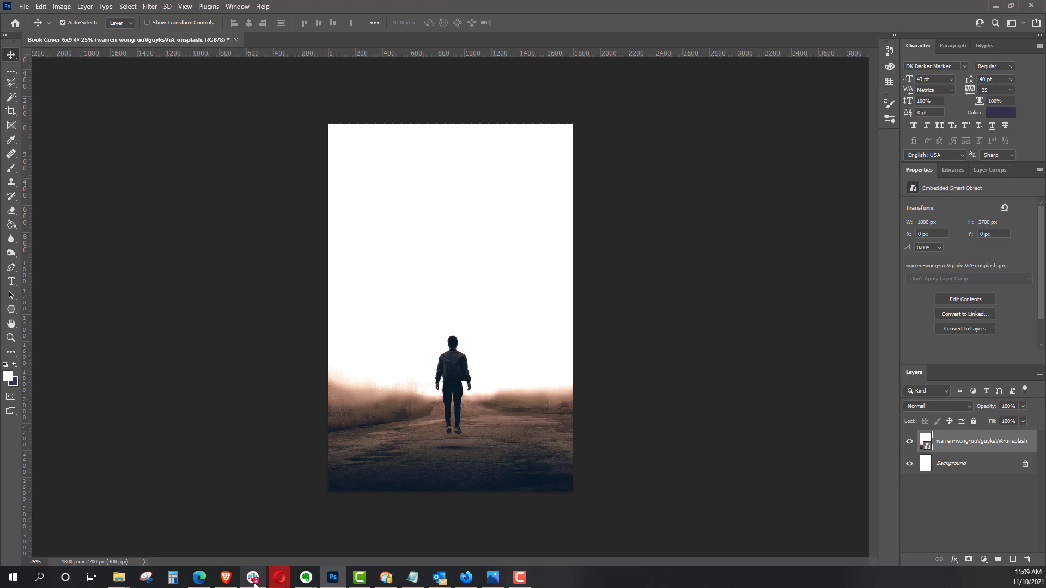
# Step: Switch to Firefox and open unsplash.com
pyautogui.moveTo(286, 572)
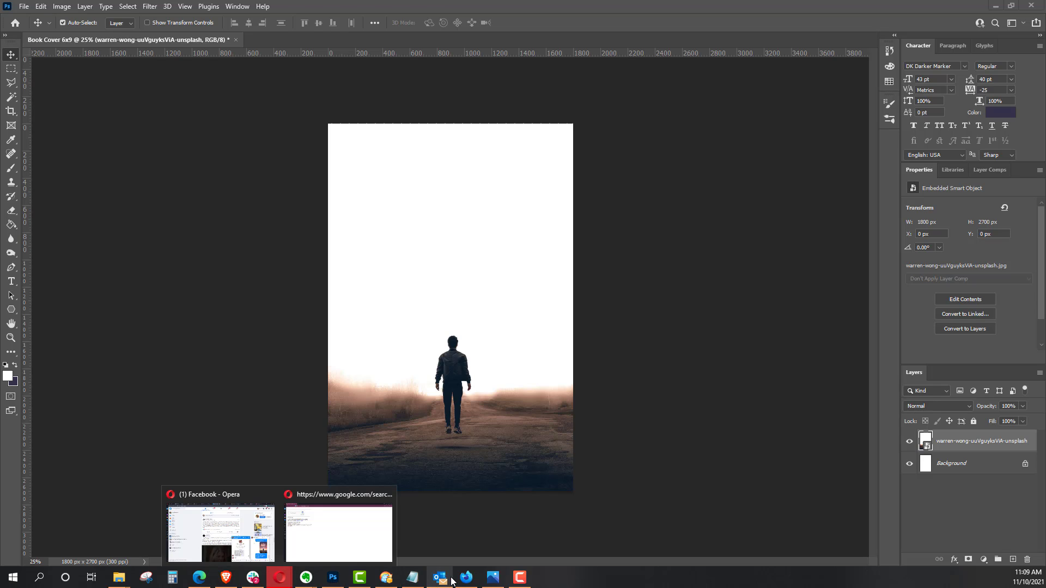
pyautogui.click(467, 577)
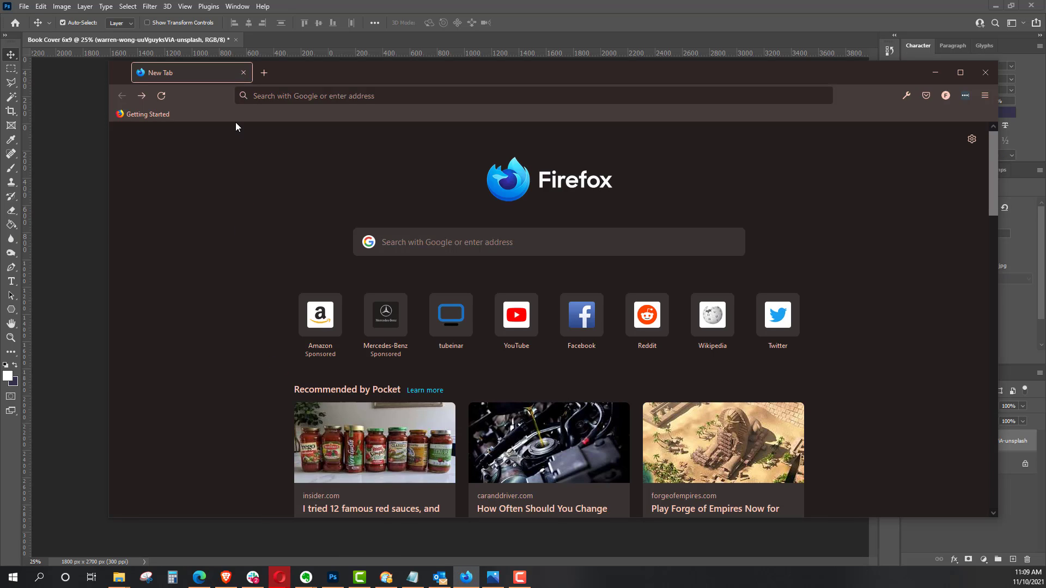
pyautogui.click(317, 96)
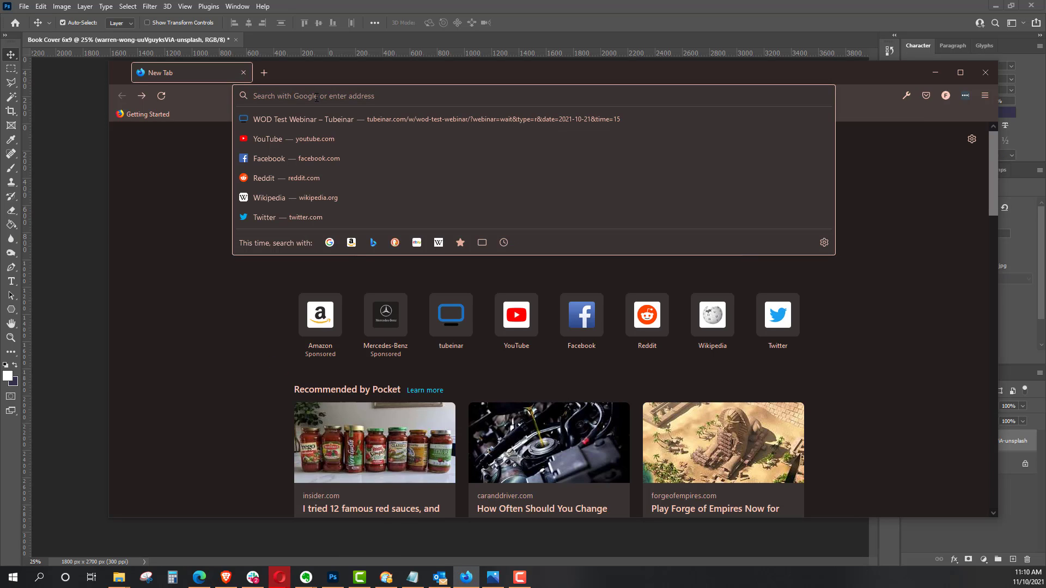
pyautogui.write('unp')
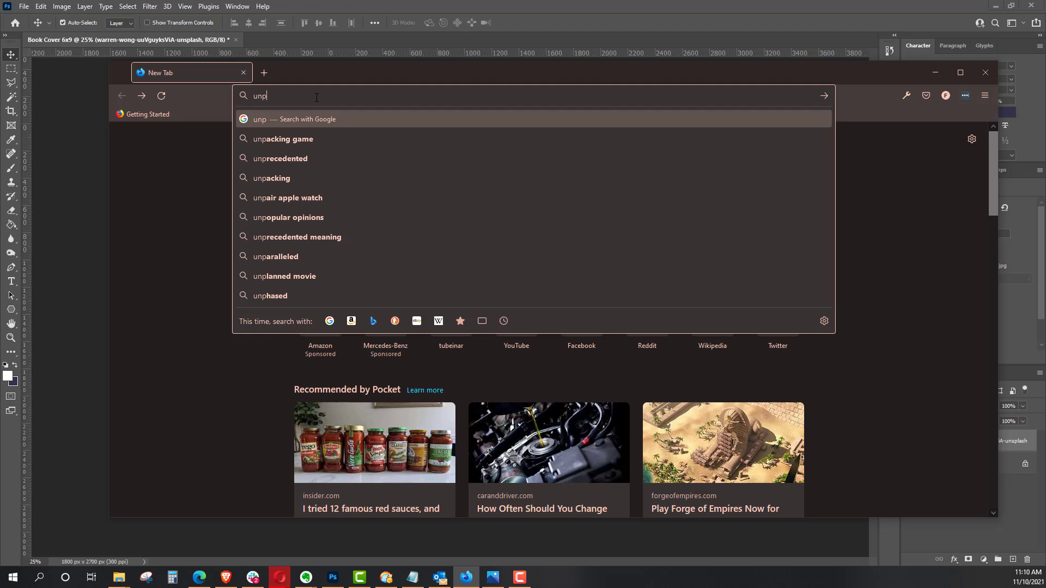
pyautogui.press('BackSpace')
pyautogui.write('splash.com')
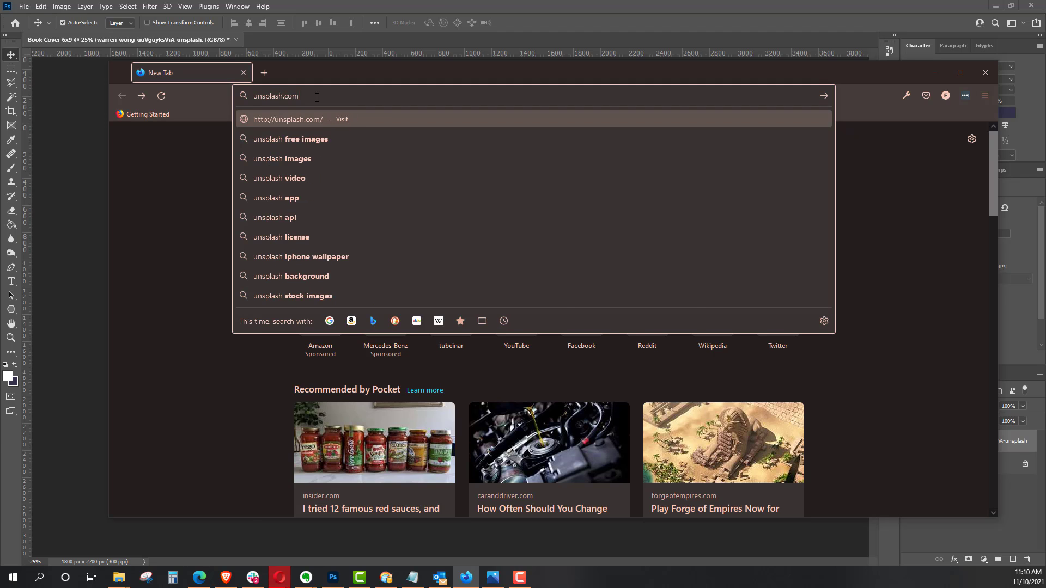
pyautogui.press('Return')
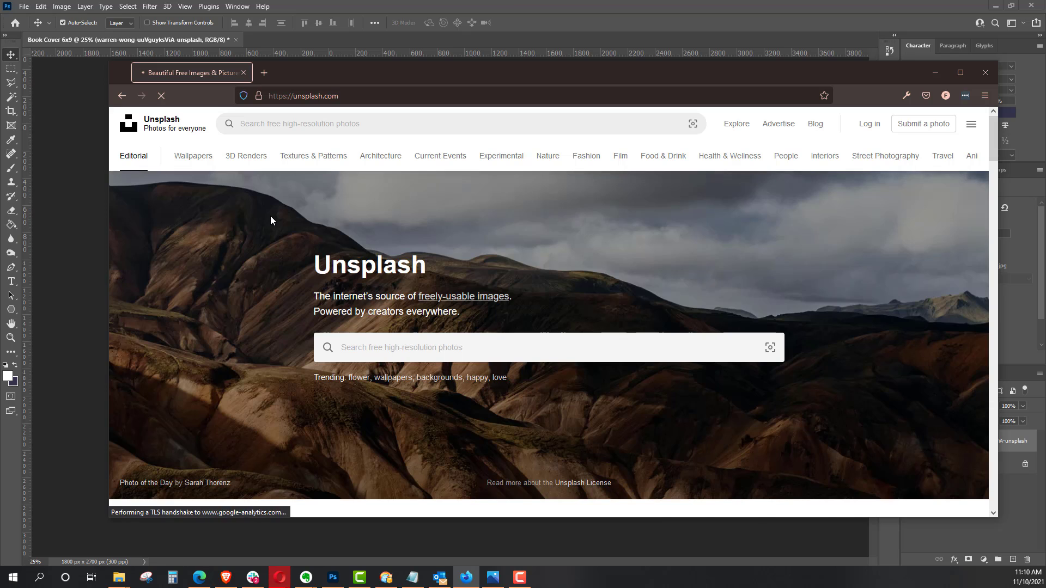
# Step: Browse the free photos on the Unsplash home page and move the browser window up for more viewing room
pyautogui.scroll(-2, 271, 216)
pyautogui.scroll(1, 271, 216)
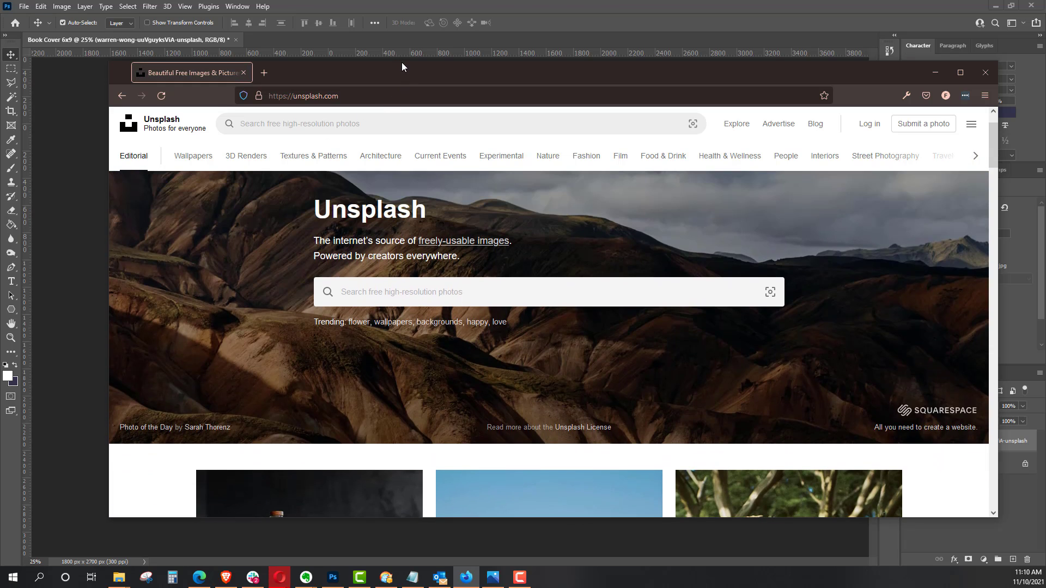
pyautogui.moveTo(402, 65); pyautogui.dragTo(399, 3)
pyautogui.scroll(1, 229, 203)
pyautogui.scroll(-5, 229, 203)
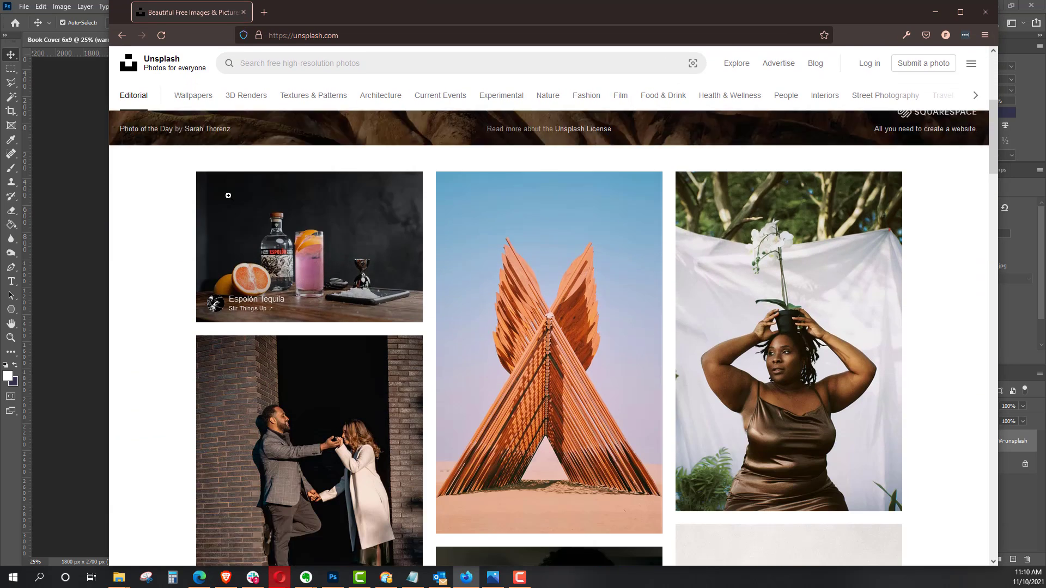
pyautogui.scroll(-7, 228, 195)
pyautogui.scroll(-2, 230, 194)
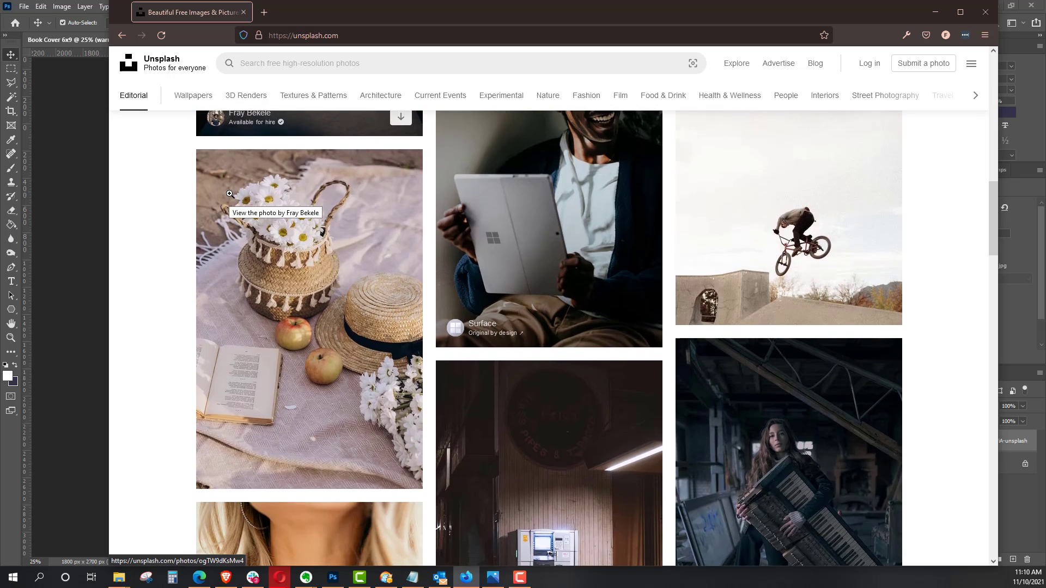
pyautogui.scroll(-2, 229, 194)
pyautogui.scroll(15, 226, 191)
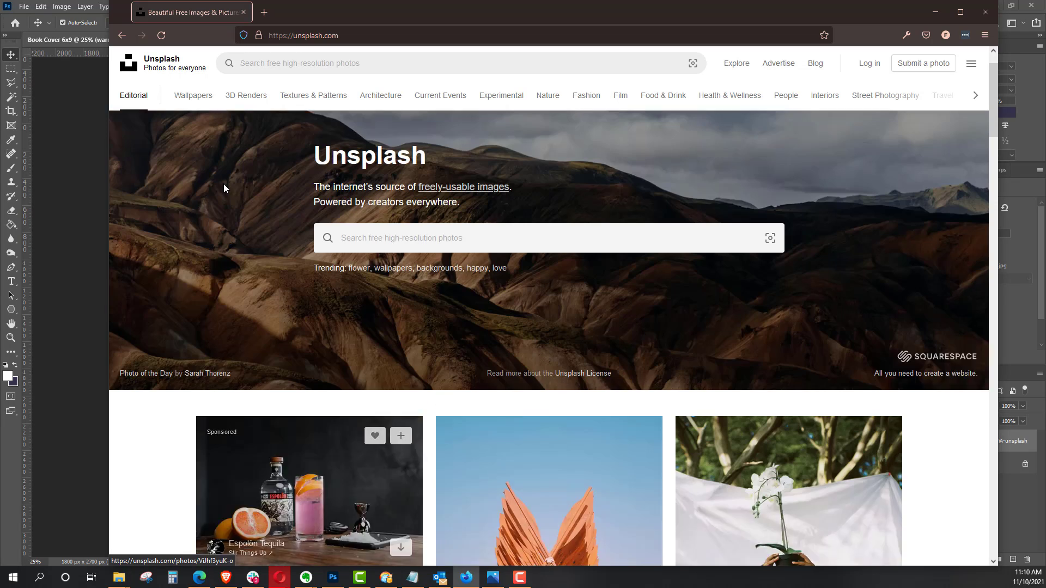
# Step: Search Unsplash for "walking" and look through the resulting photos
pyautogui.click(351, 287)
pyautogui.write('w')
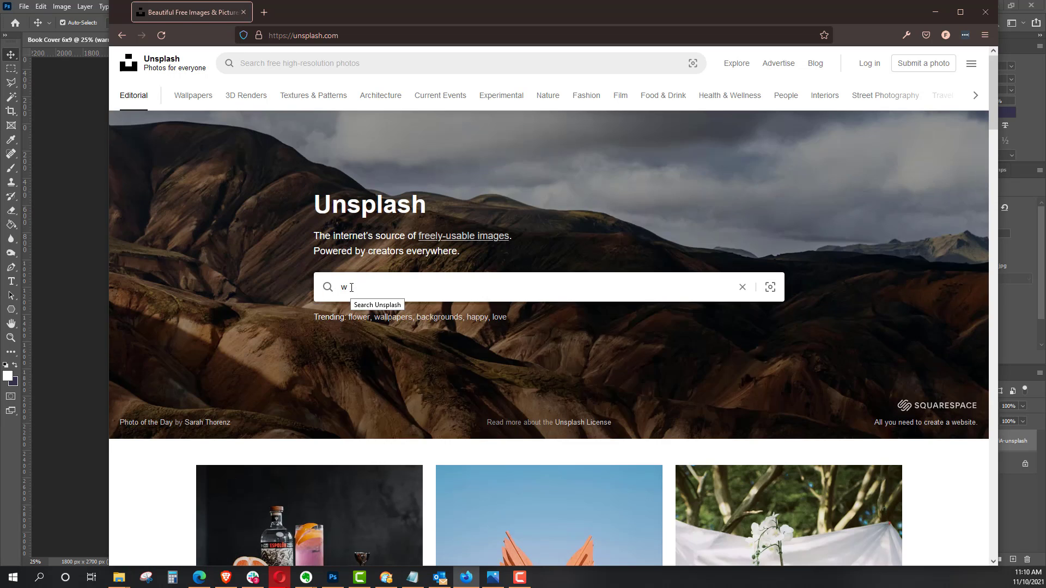
pyautogui.write('alking')
pyautogui.press('BackSpace')
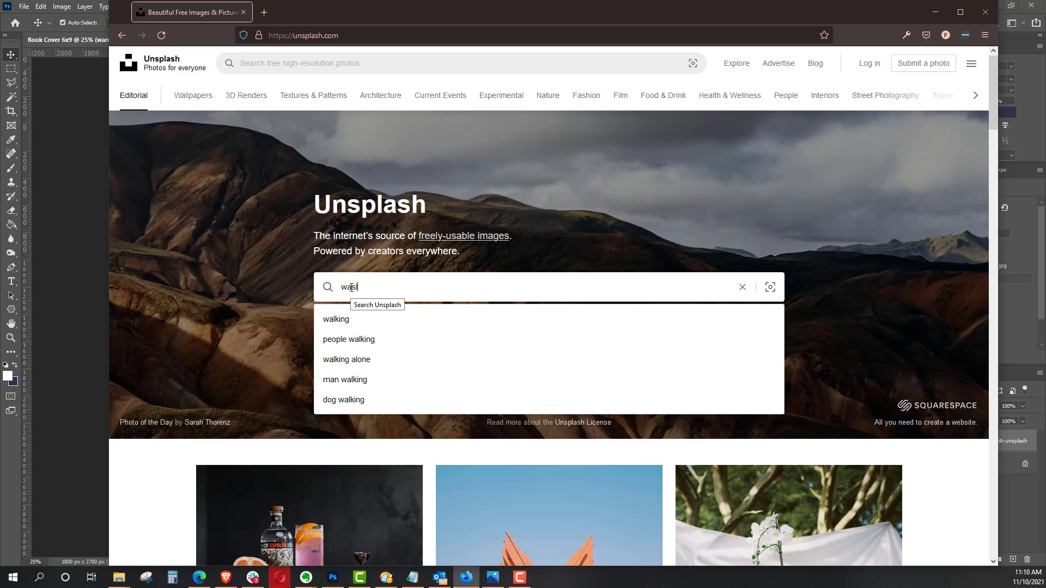
pyautogui.press('BackSpace')
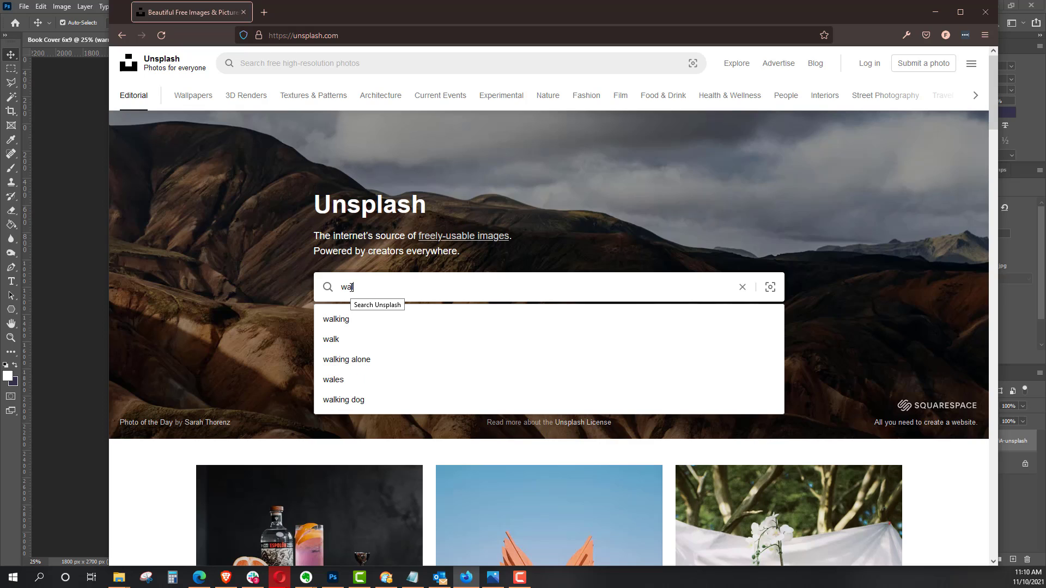
pyautogui.write('lking')
pyautogui.press('Return')
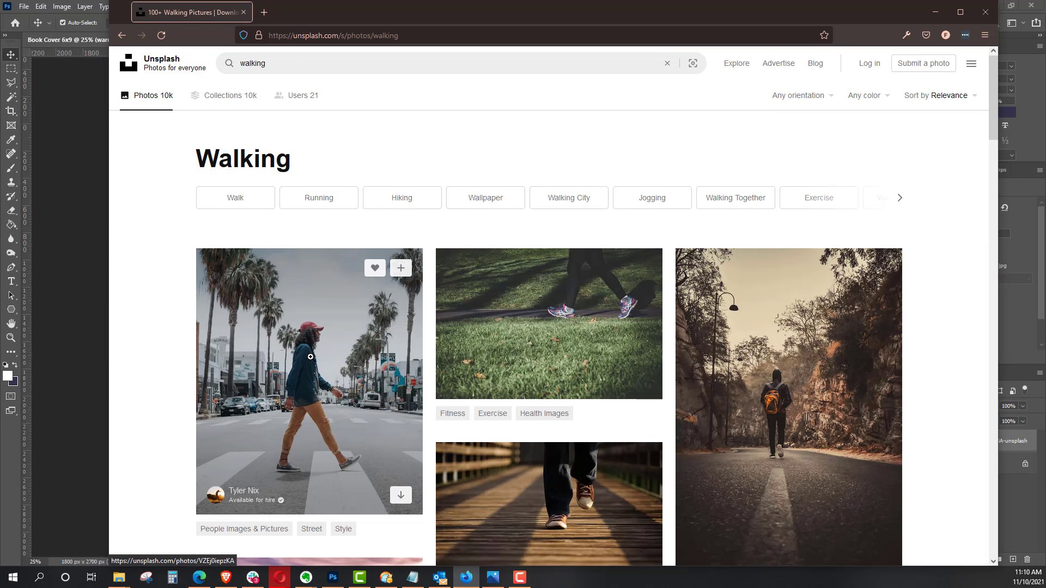
pyautogui.scroll(-6, 310, 351)
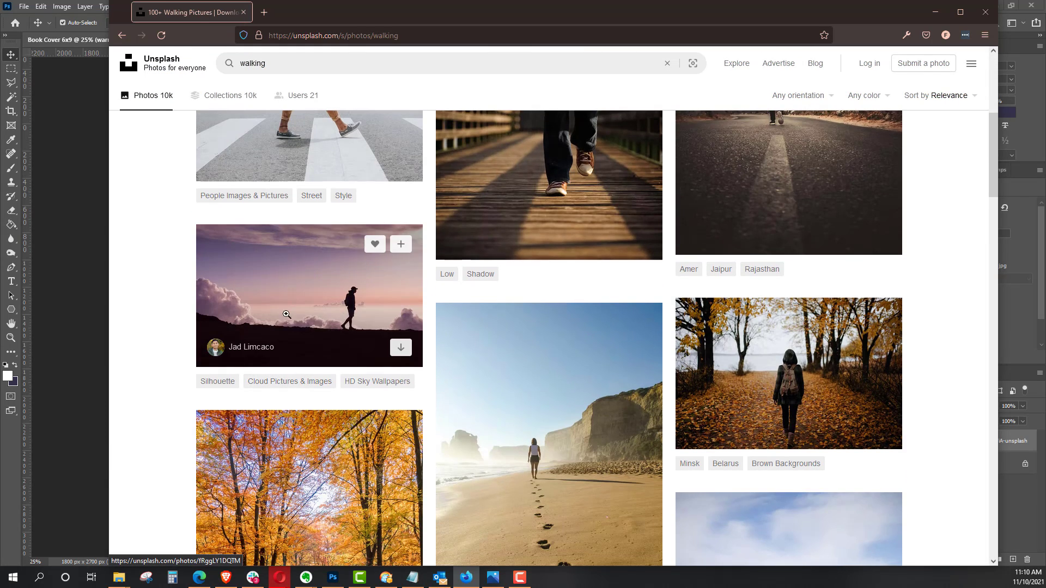
pyautogui.scroll(-2, 507, 331)
pyautogui.scroll(-6, 506, 331)
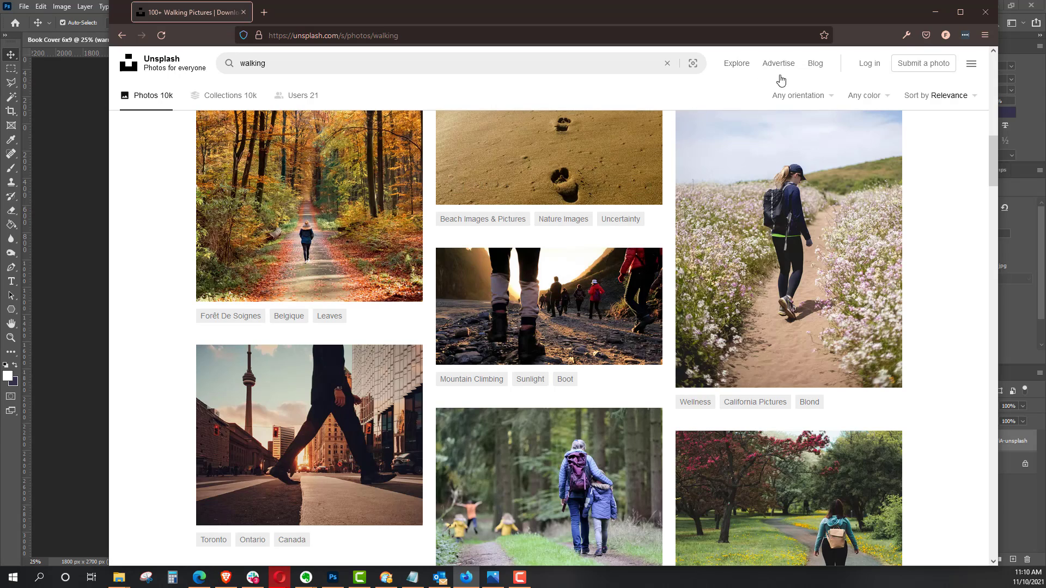
# Step: Switch back to Photoshop and select the white sky above the walking man with the Magic Wand
pyautogui.click(73, 248)
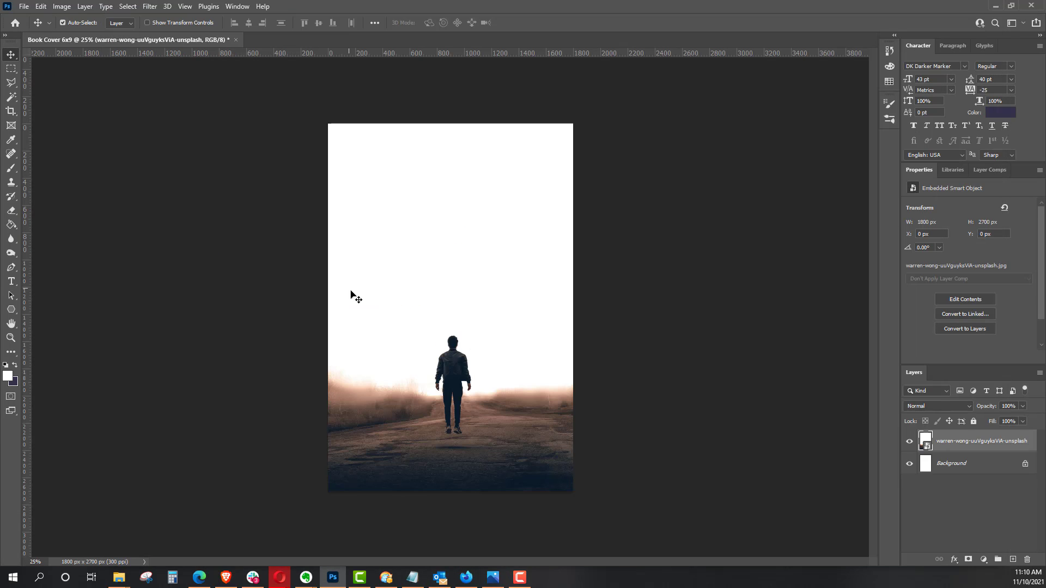
pyautogui.click(12, 98)
pyautogui.click(448, 190)
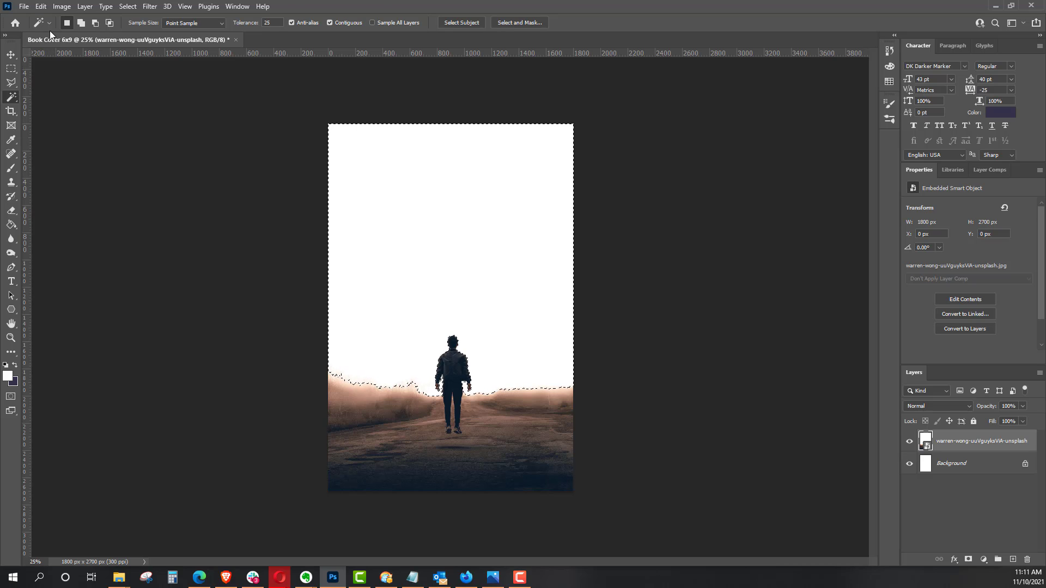
# Step: Start Sky Replacement on the placed photo with the white sky selected
pyautogui.click(24, 6)
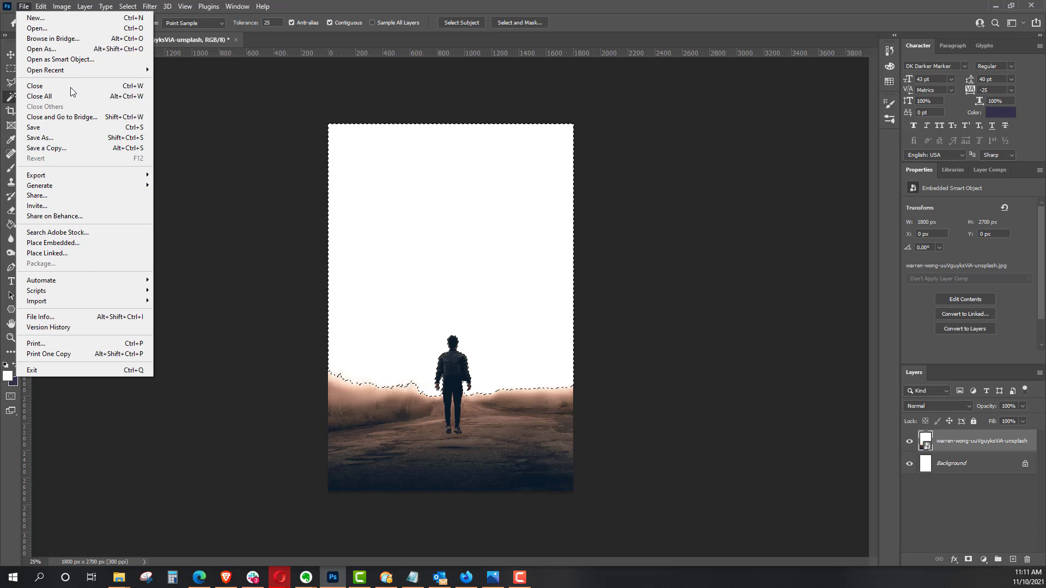
pyautogui.moveTo(41, 10)
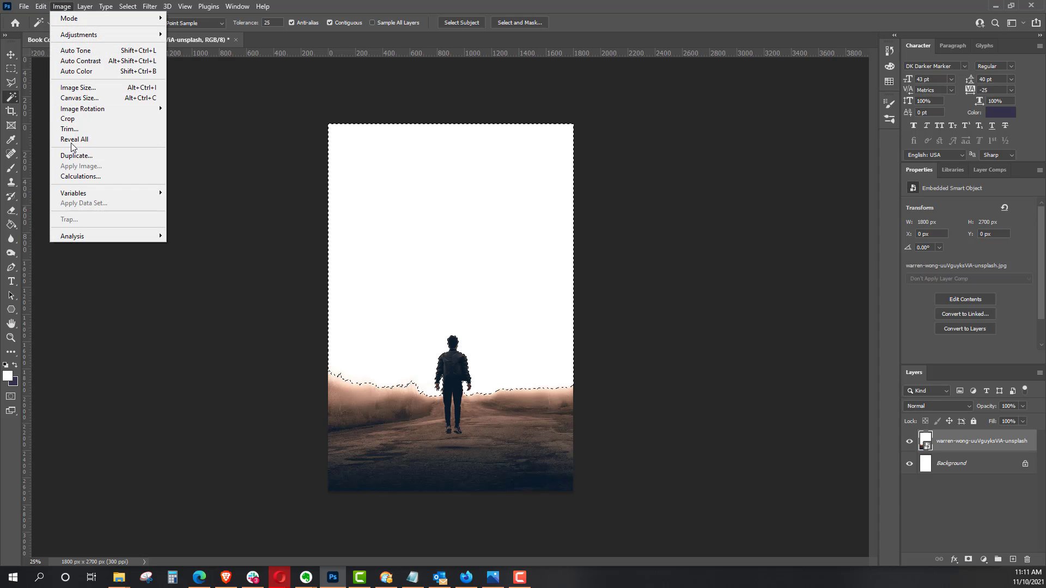
pyautogui.click(89, 289)
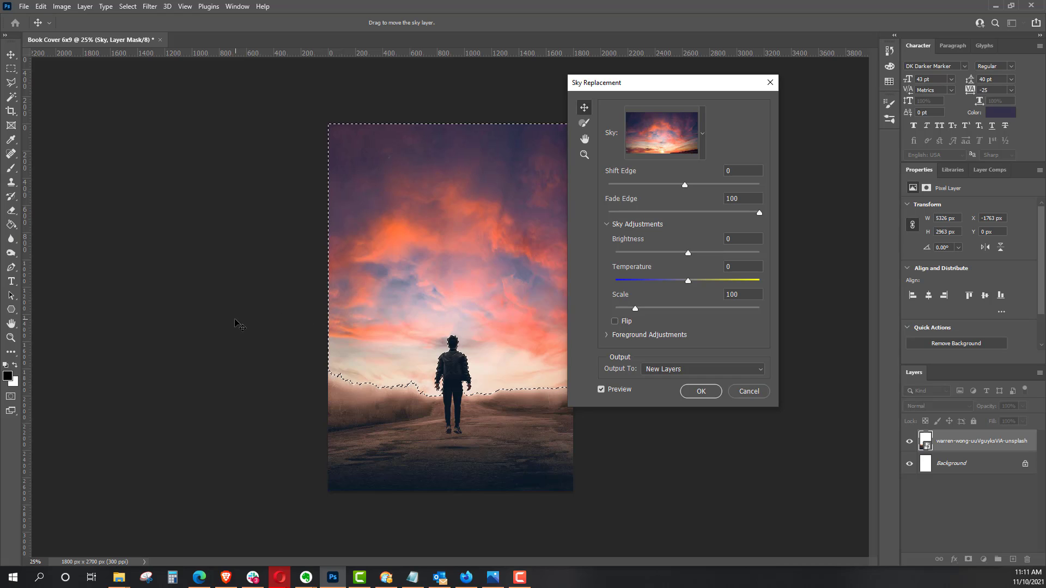
# Step: Try the dark blue cloudy sky and the streaked pastel sunset from the Spectacular presets as replacement skies
pyautogui.click(700, 134)
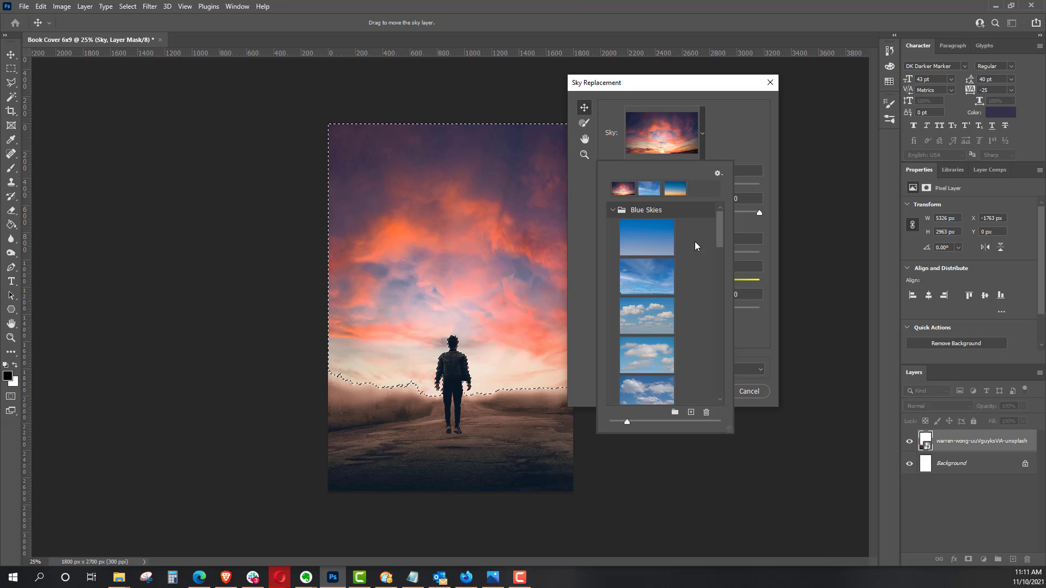
pyautogui.moveTo(720, 226); pyautogui.dragTo(737, 272)
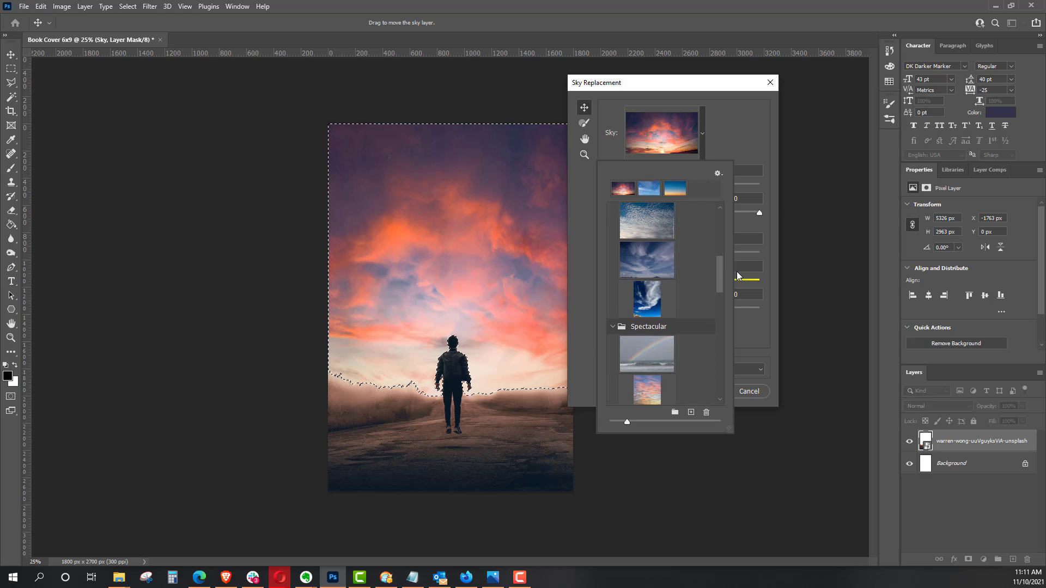
pyautogui.click(653, 260)
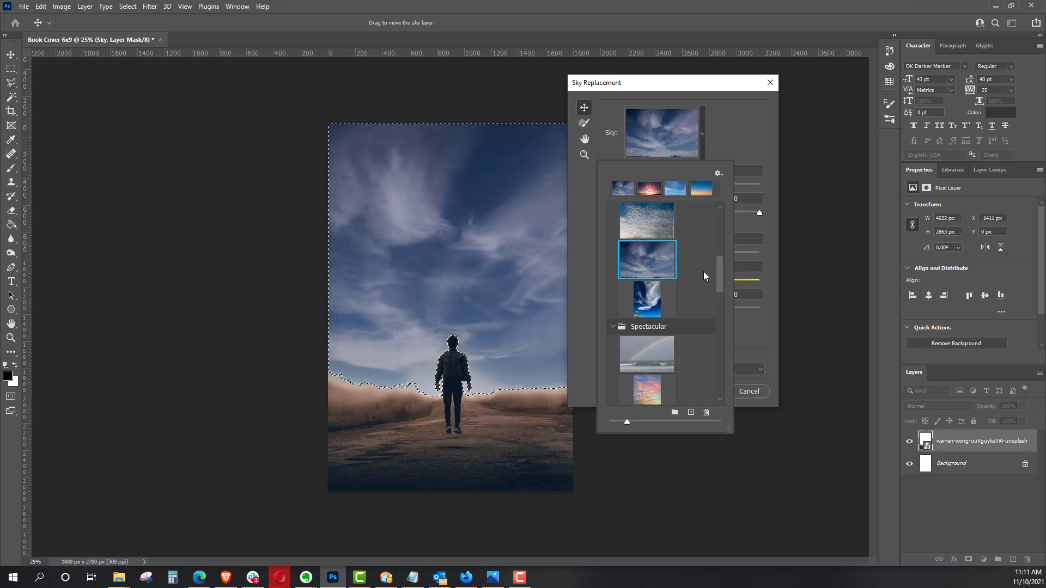
pyautogui.moveTo(721, 276); pyautogui.dragTo(725, 290)
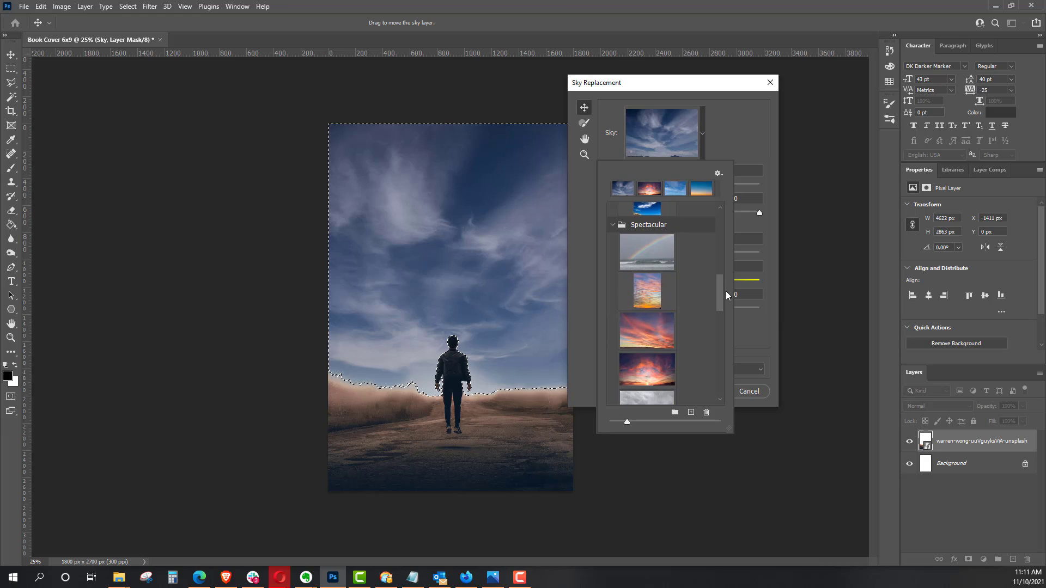
pyautogui.click(652, 297)
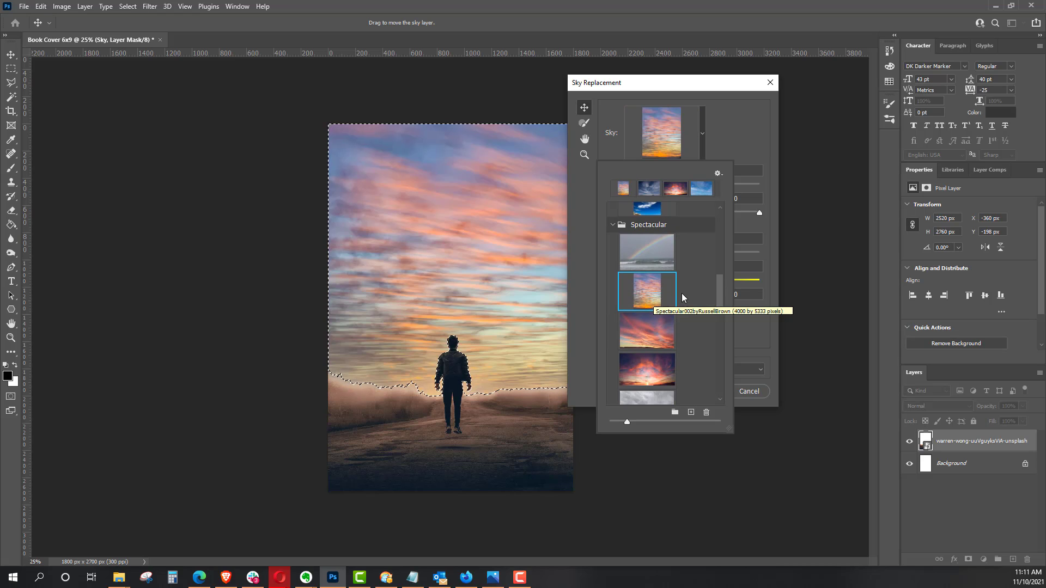
pyautogui.moveTo(718, 291)
pyautogui.mouseDown()
pyautogui.moveTo(714, 380)
pyautogui.moveTo(712, 305)
pyautogui.mouseUp()
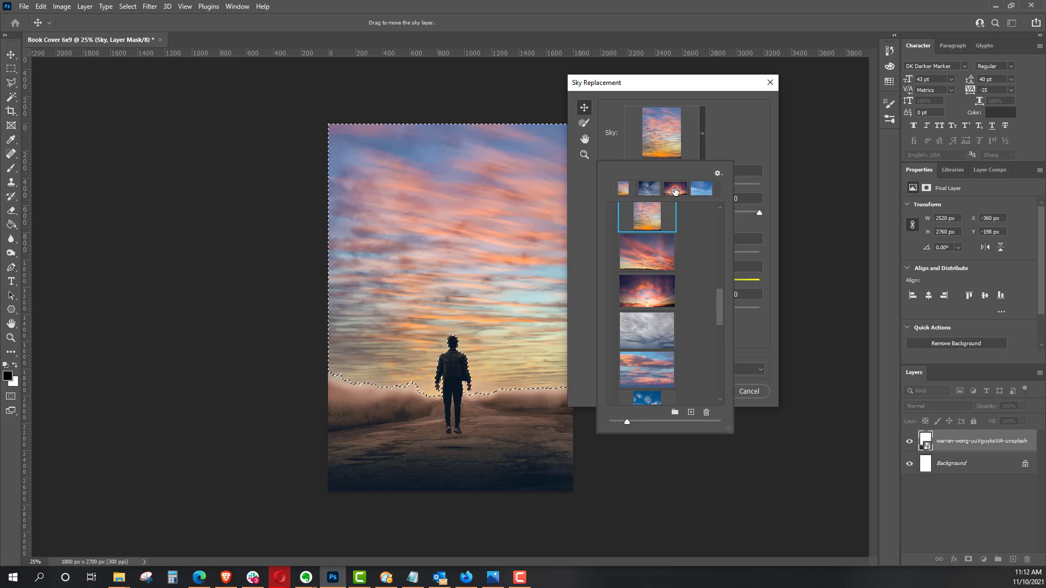
# Step: Apply the purple-and-orange sunset as the replacement sky with slightly lowered temperature and brightness, output to new layers, and clear the selection
pyautogui.click(652, 284)
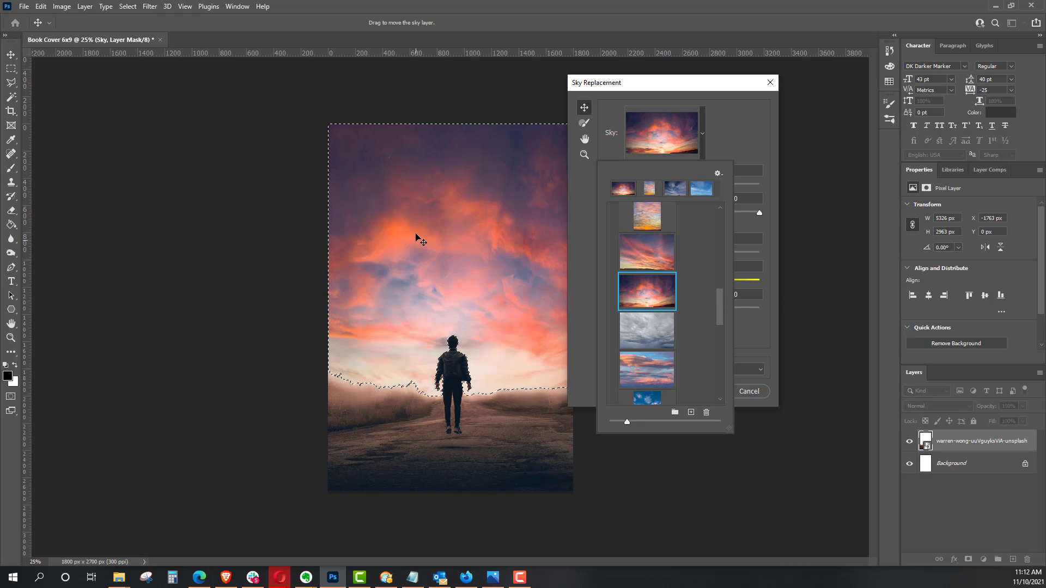
pyautogui.click(722, 144)
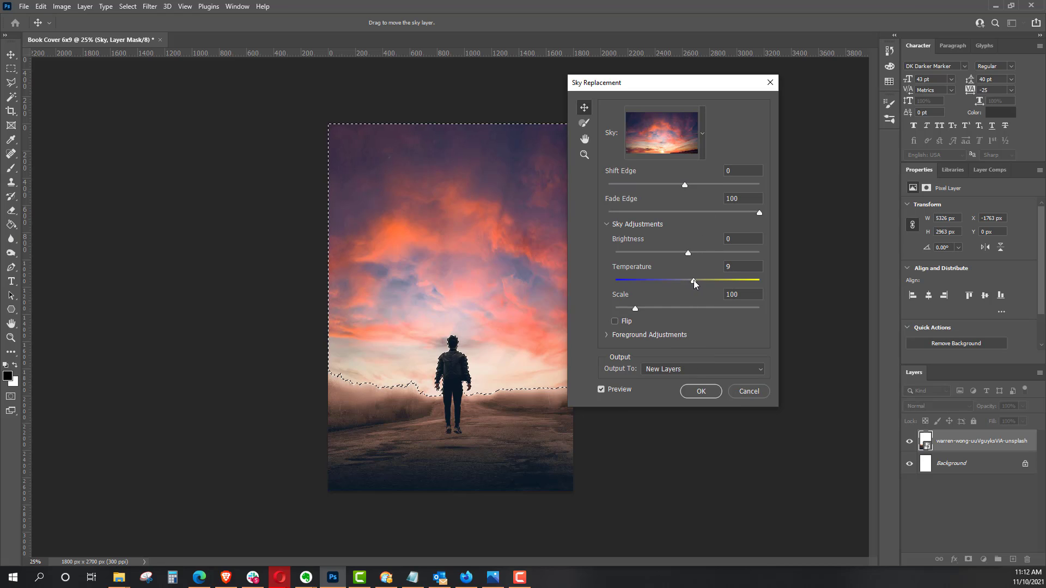
pyautogui.moveTo(694, 280); pyautogui.dragTo(661, 280)
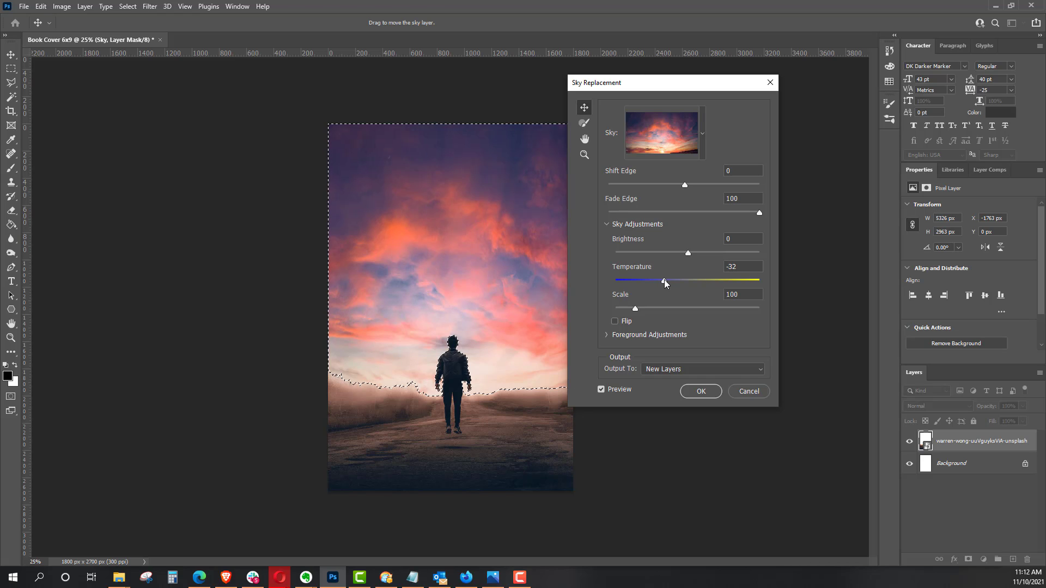
pyautogui.moveTo(663, 281); pyautogui.dragTo(682, 282)
pyautogui.moveTo(686, 253)
pyautogui.mouseDown()
pyautogui.moveTo(673, 258)
pyautogui.moveTo(683, 252)
pyautogui.mouseUp()
pyautogui.click(693, 392)
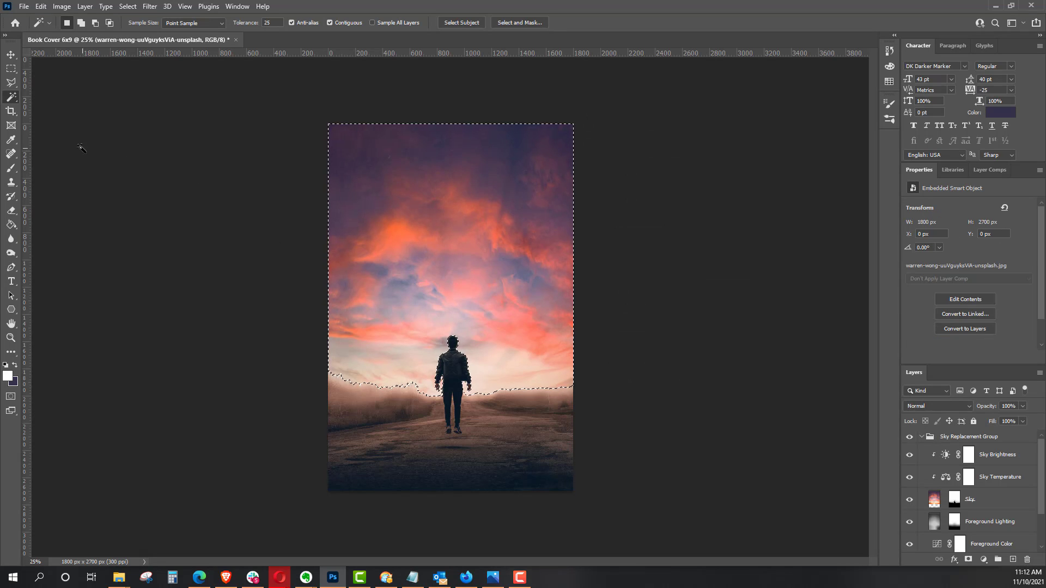
pyautogui.click(11, 69)
pyautogui.click(80, 124)
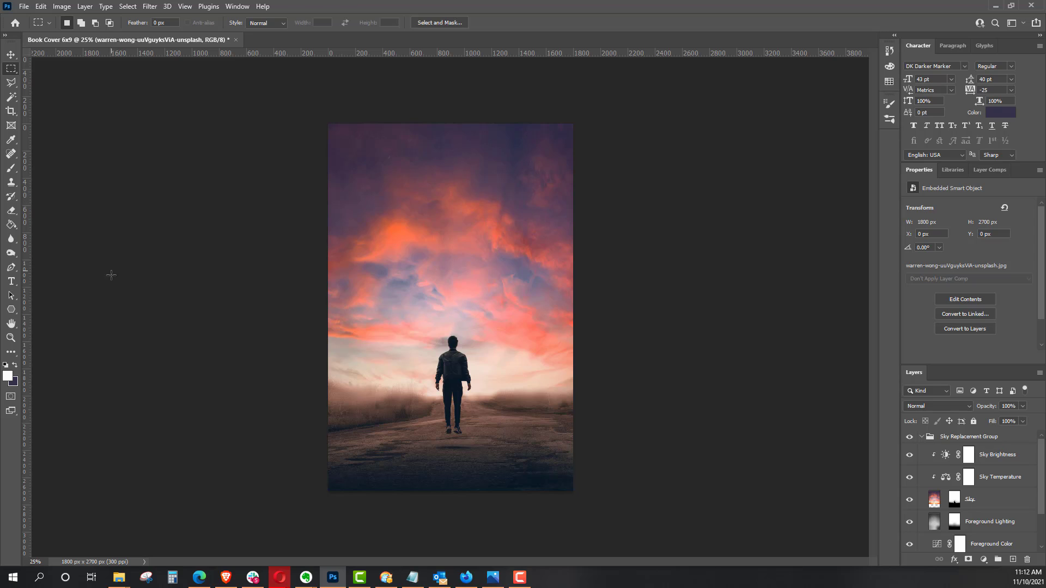
# Step: Add a text layer reading "Intro" in the upper sky, place it above the Sky Replacement Group, and collapse that group
pyautogui.click(11, 281)
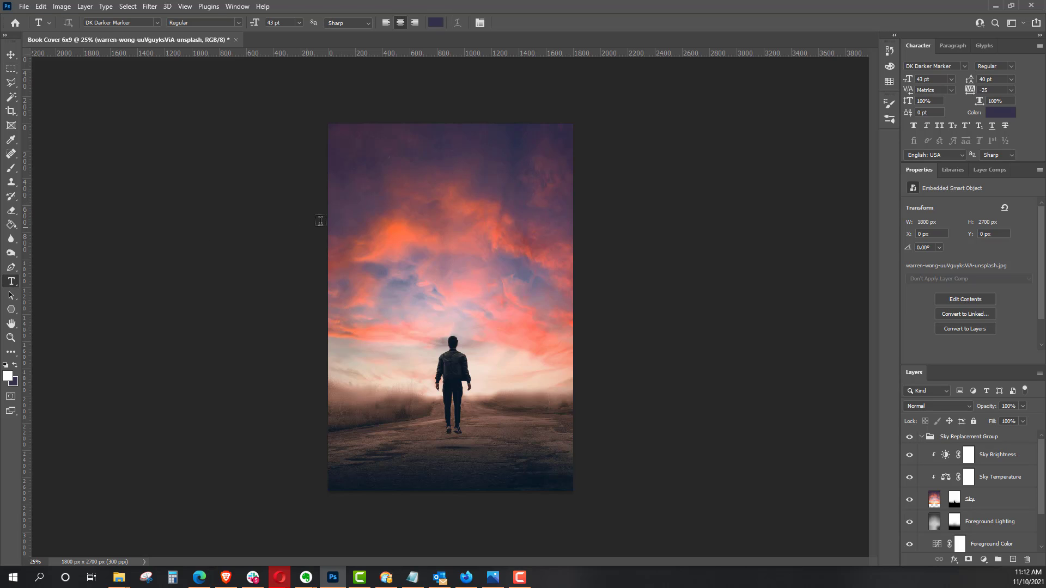
pyautogui.click(414, 205)
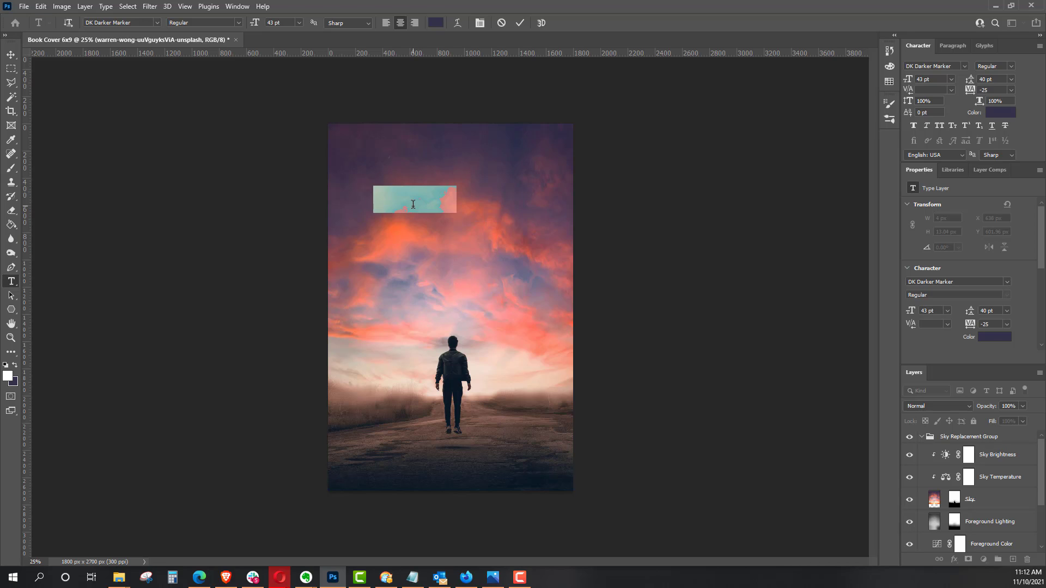
pyautogui.press('BackSpace')
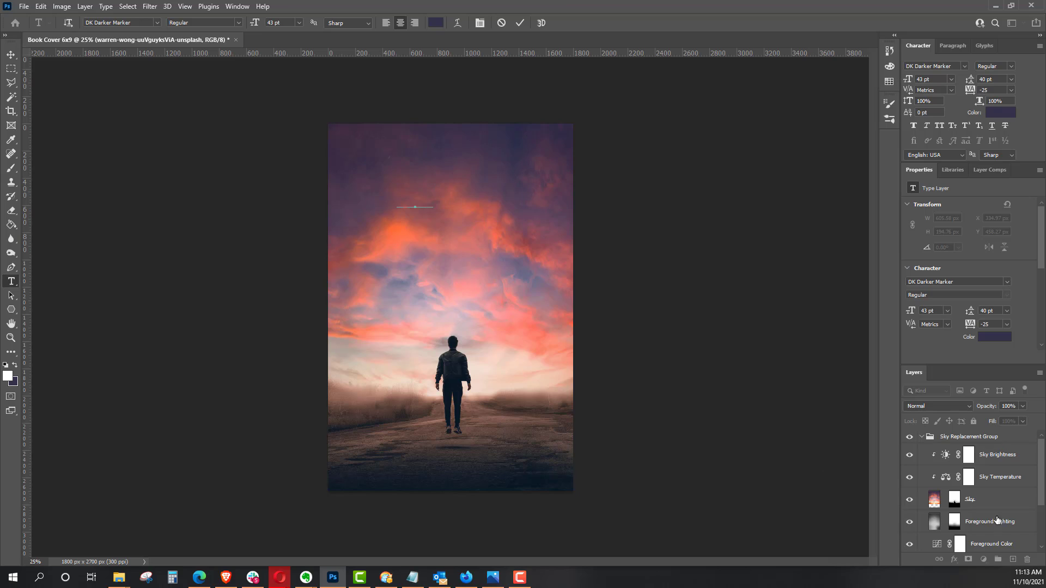
pyautogui.scroll(-3, 1013, 528)
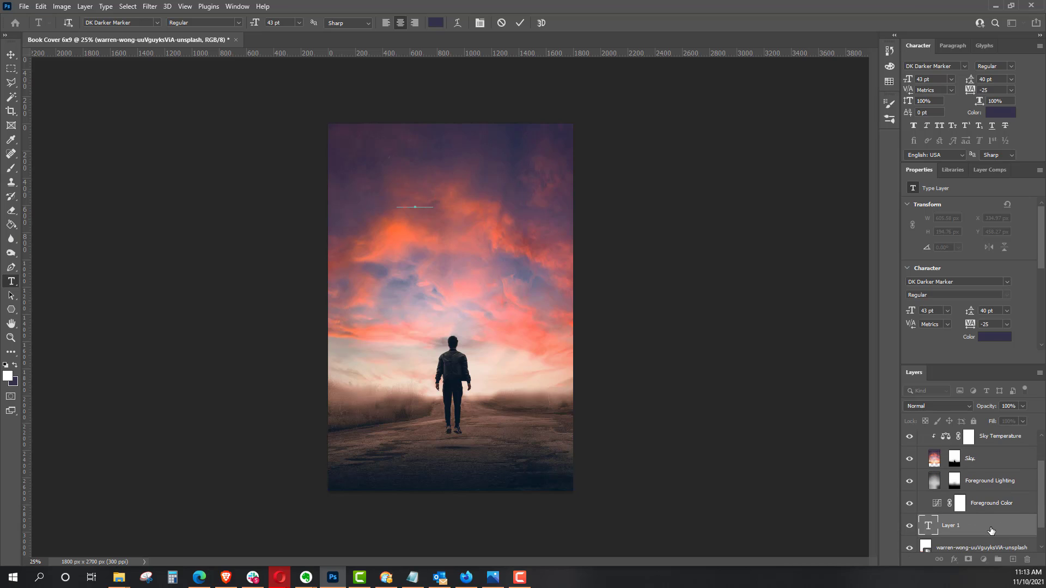
pyautogui.moveTo(991, 531); pyautogui.dragTo(979, 430)
pyautogui.click(921, 459)
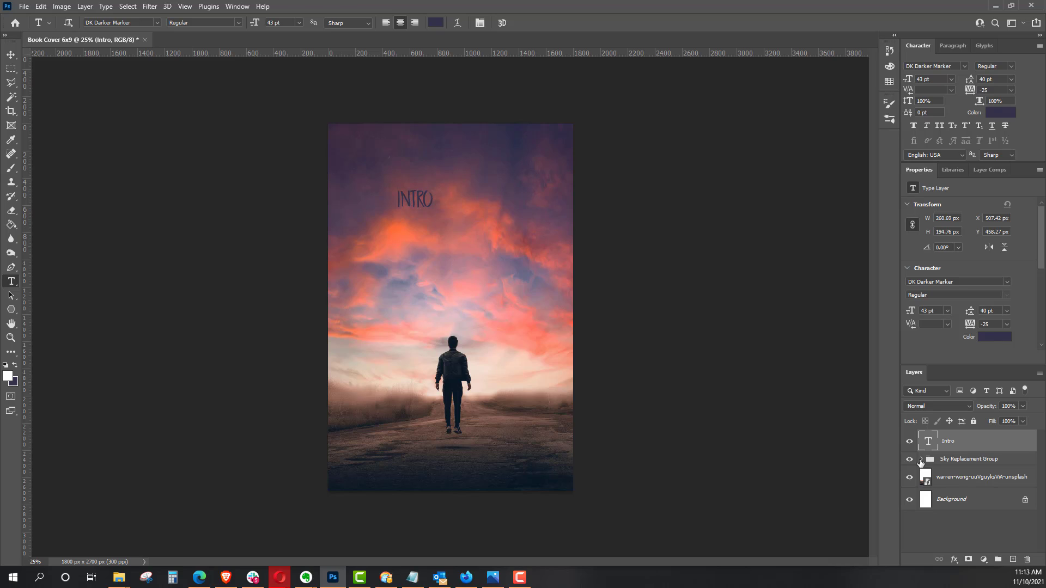
pyautogui.click(433, 202)
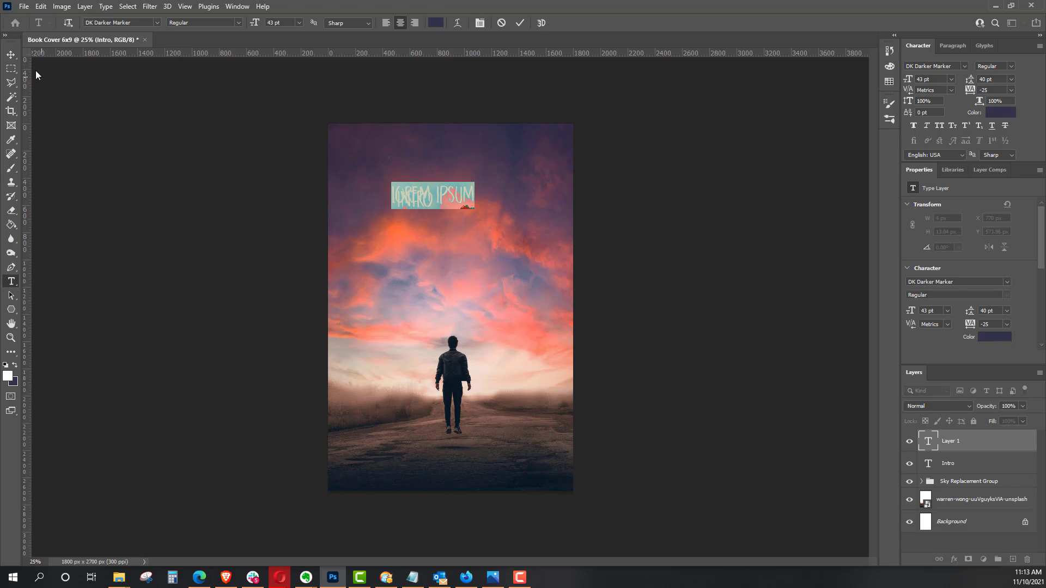
pyautogui.click(11, 55)
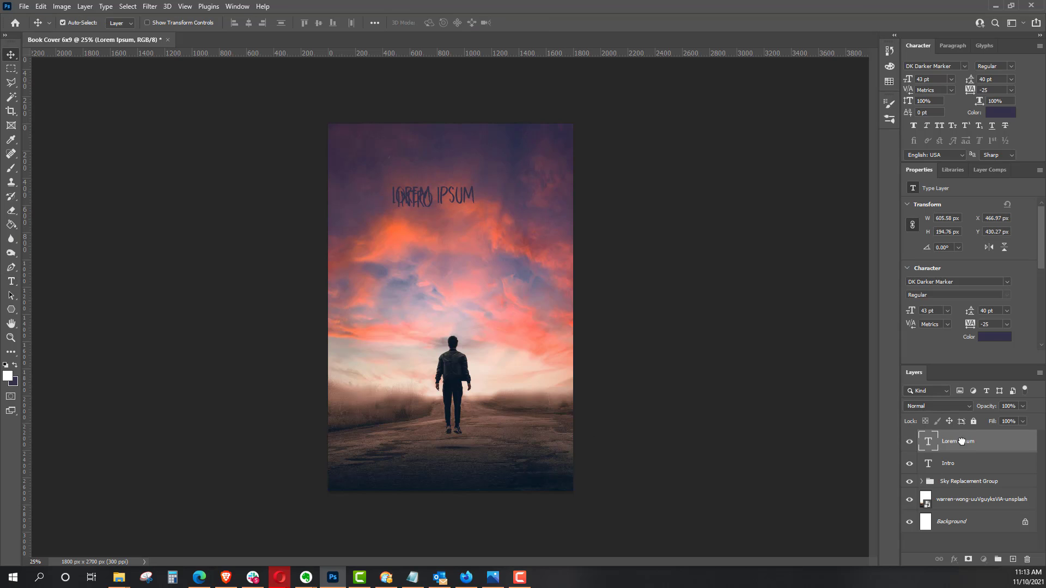
pyautogui.moveTo(961, 441); pyautogui.dragTo(1026, 561)
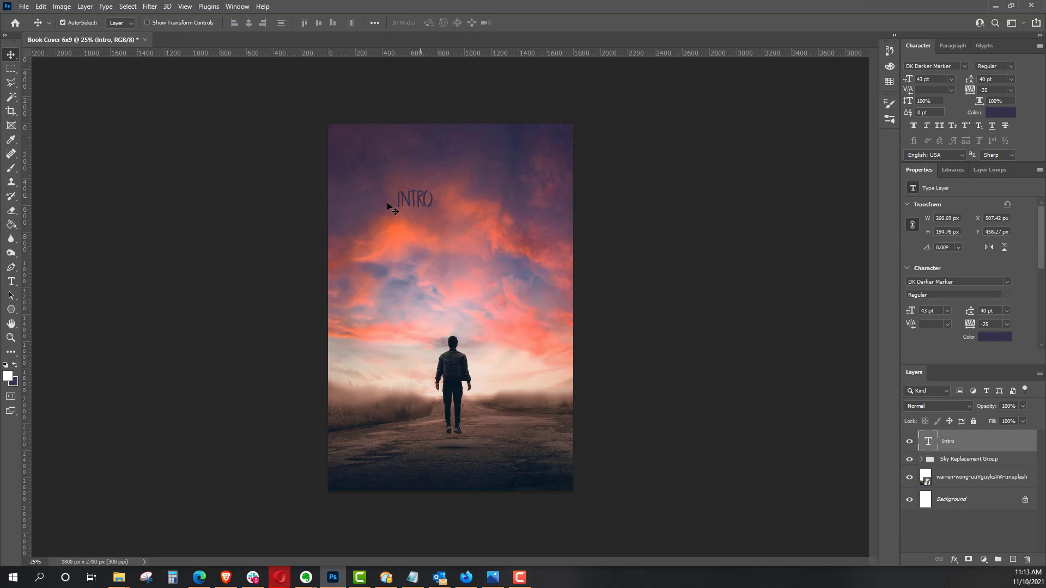
# Step: Replace the "Intro" text with "REALLY COOL"
pyautogui.click(11, 281)
pyautogui.doubleClick(423, 197)
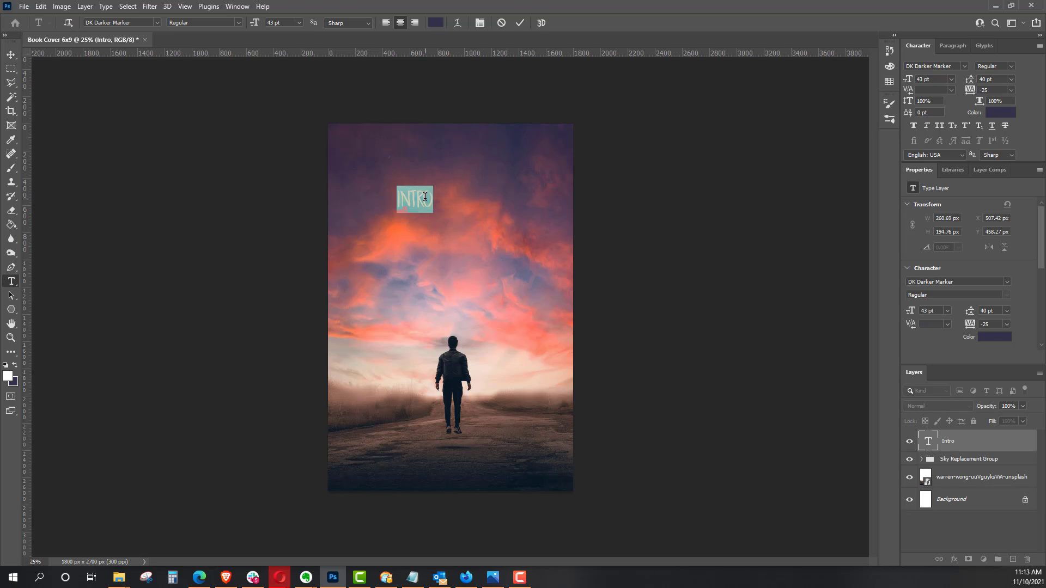
pyautogui.write('REALLY')
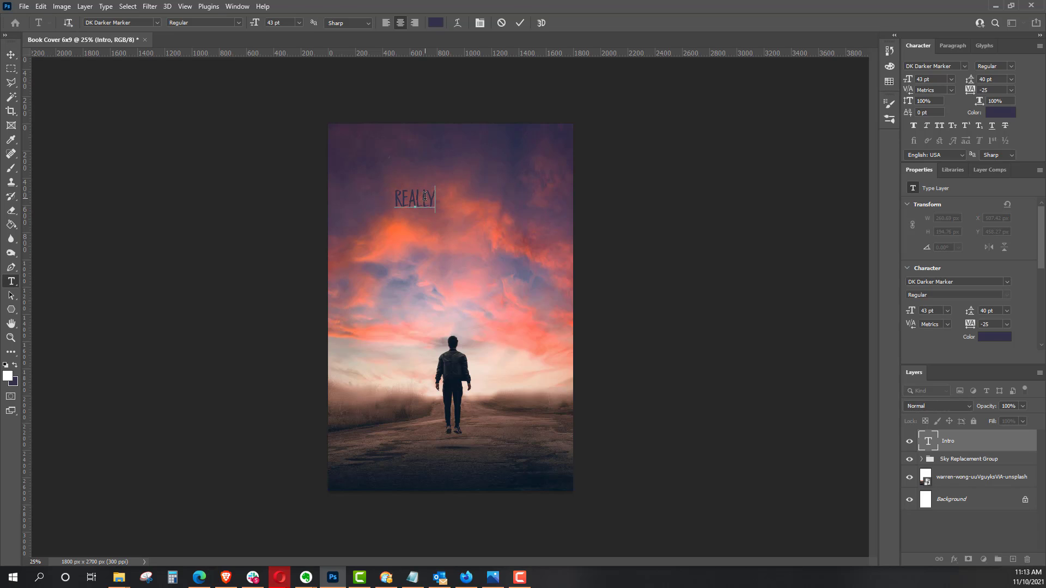
pyautogui.write(' COOL S')
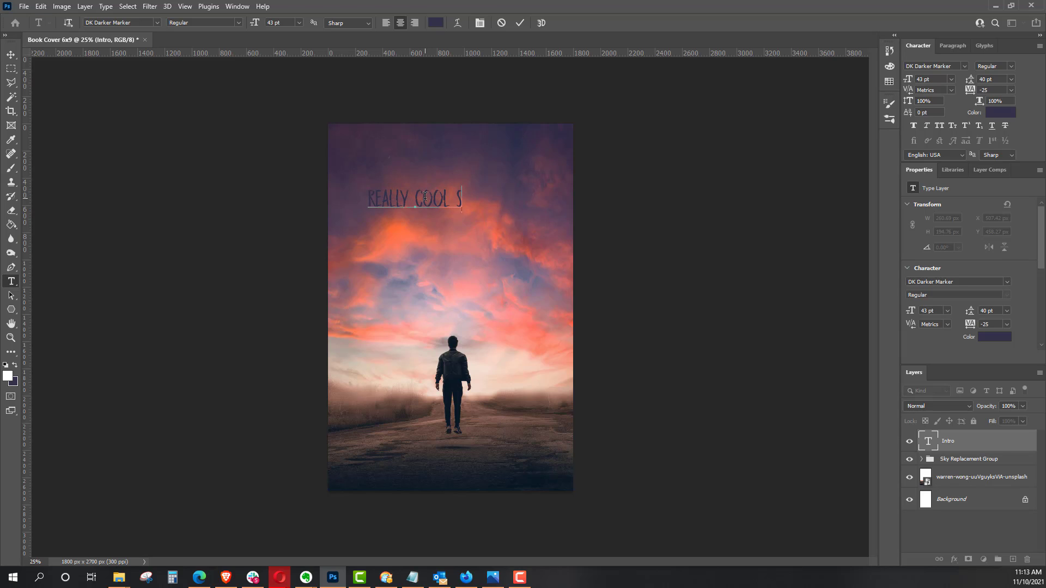
pyautogui.press('BackSpace')
pyautogui.write('HEAD')
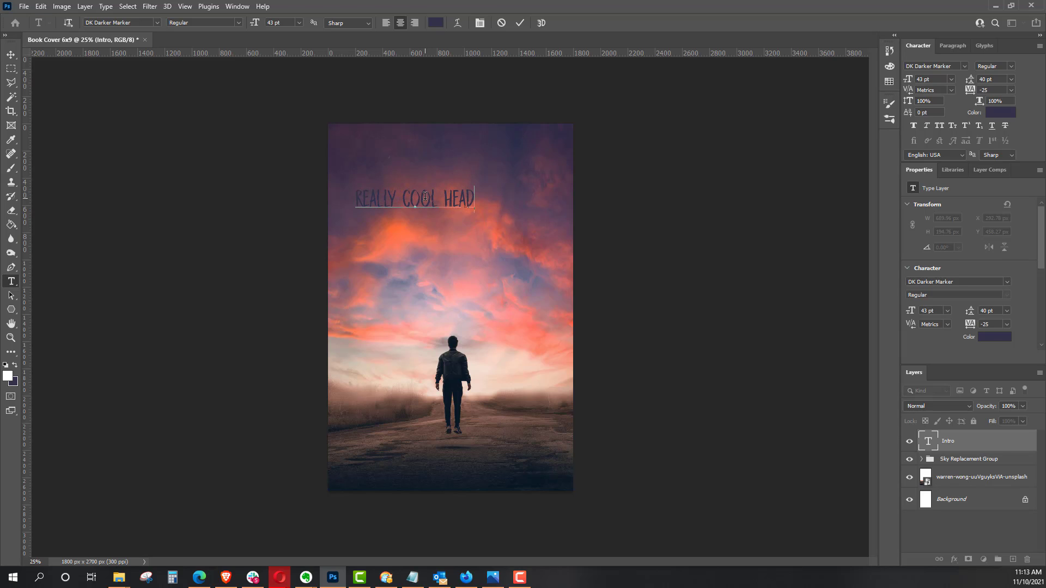
pyautogui.press('BackSpace')
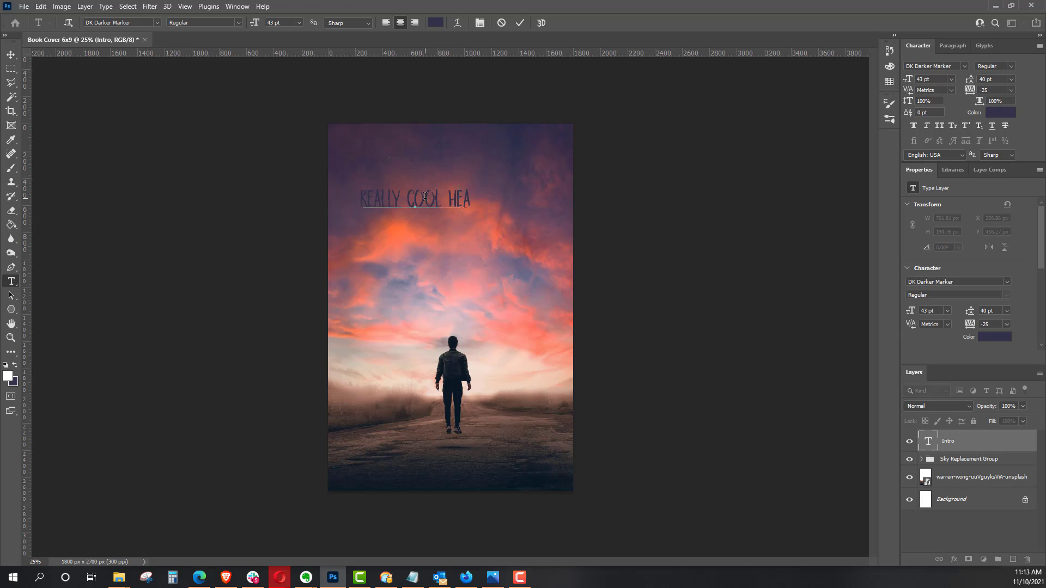
pyautogui.press('BackSpace')
pyautogui.press('BackSpace')
pyautogui.press('BackSpace')
pyautogui.press('BackSpace')
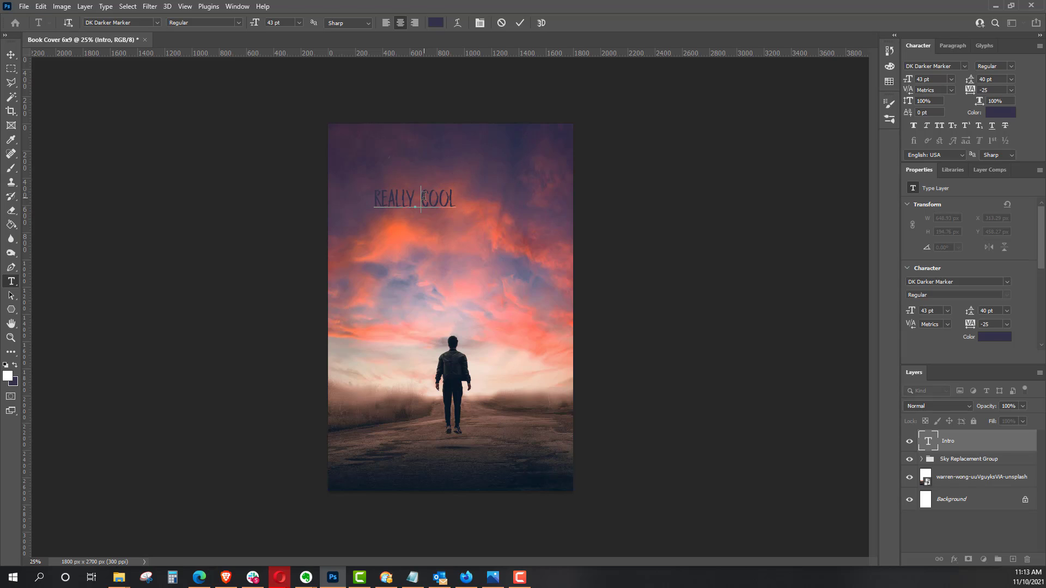
# Step: Change the "REALLY COOL" text color to white (ffffff) and center the line horizontally on the cover
pyautogui.tripleClick(424, 196)
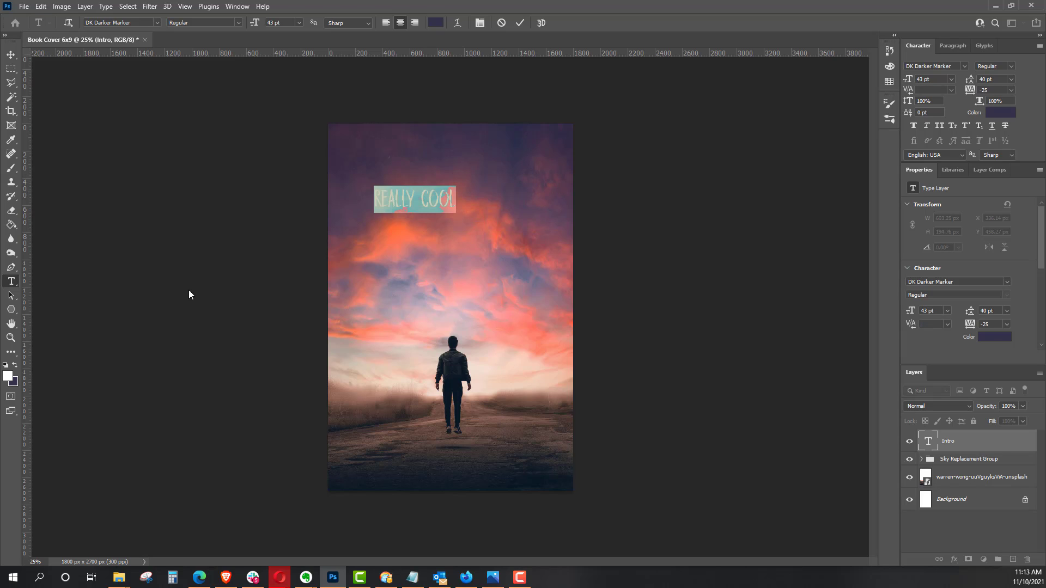
pyautogui.click(989, 116)
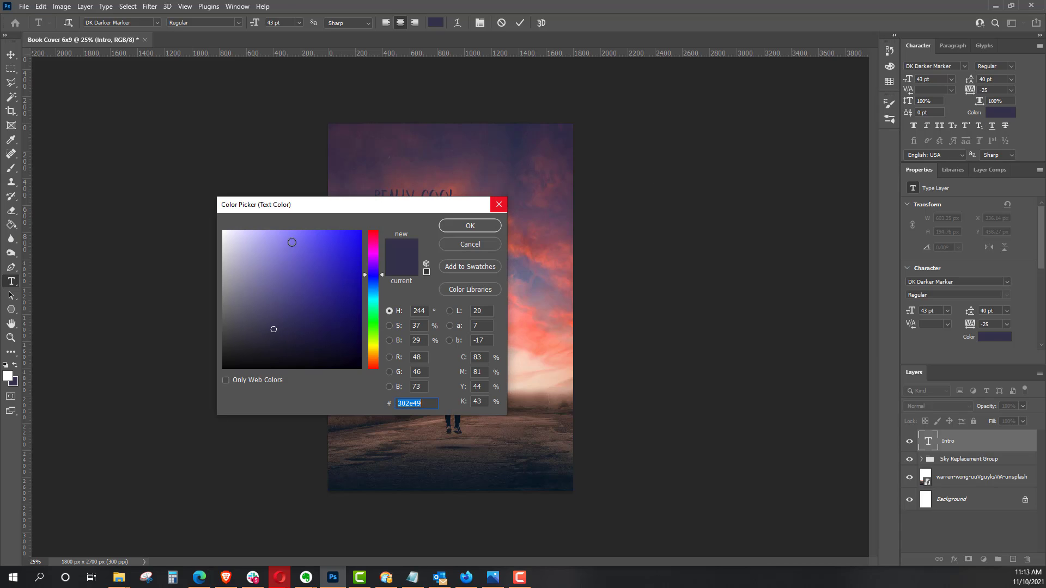
pyautogui.moveTo(264, 253); pyautogui.dragTo(199, 214)
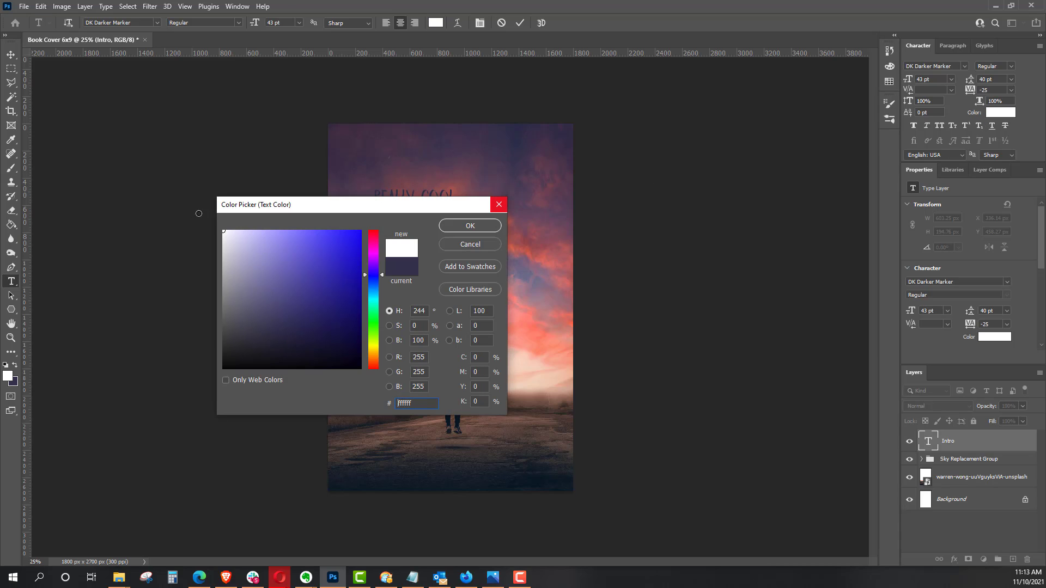
pyautogui.click(472, 225)
pyautogui.click(12, 55)
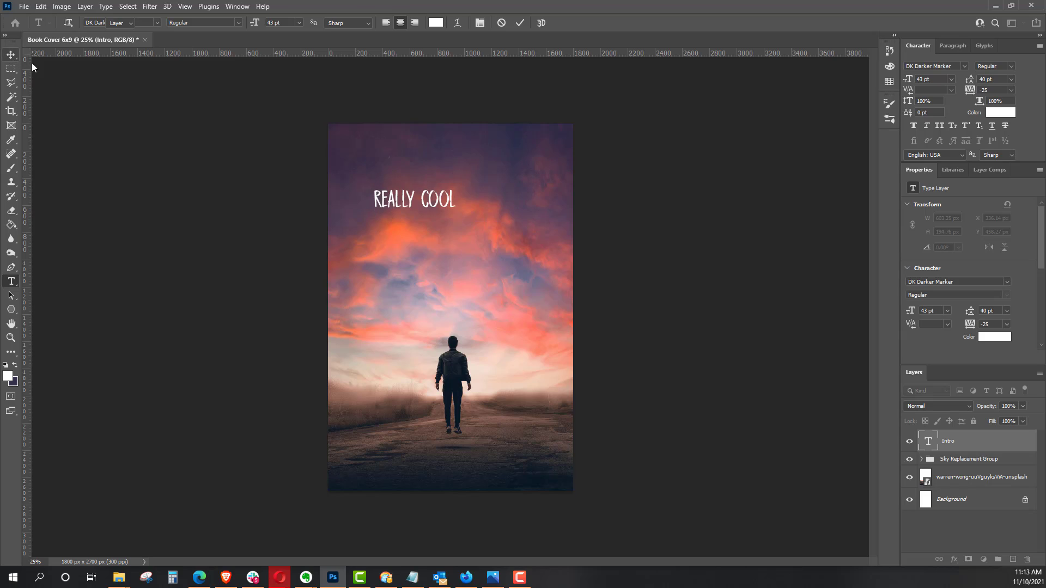
pyautogui.moveTo(447, 196); pyautogui.dragTo(483, 197)
# Step: Add a separate white text layer reading "HEADLINE" below the "REALLY COOL" line
pyautogui.click(12, 281)
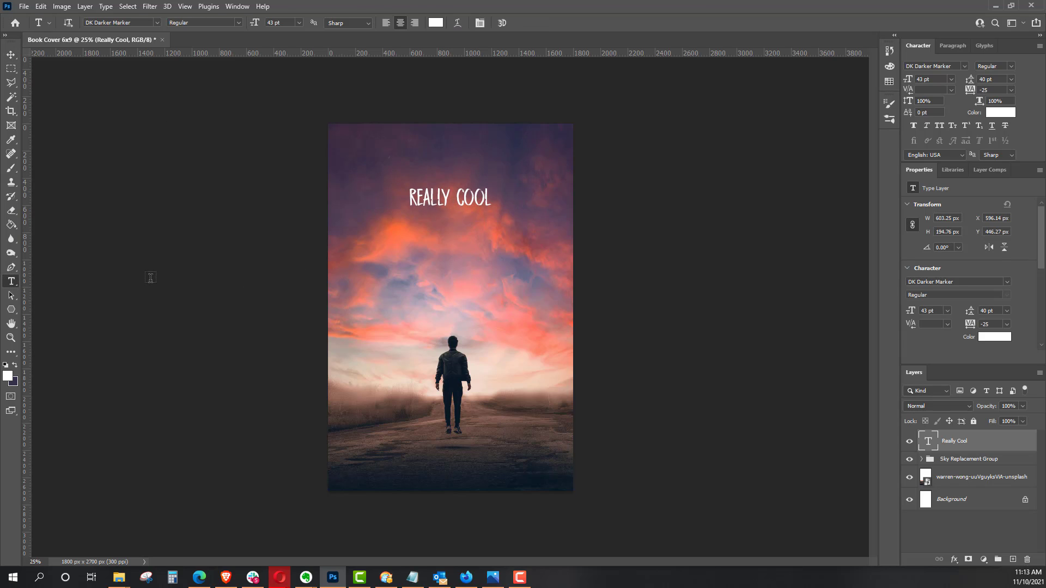
pyautogui.click(414, 245)
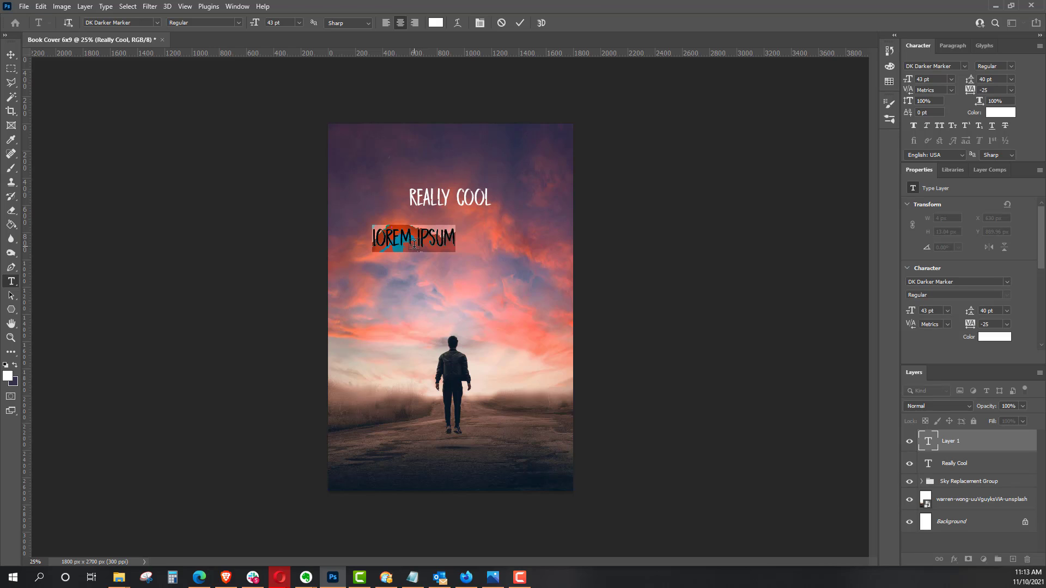
pyautogui.write('WE')
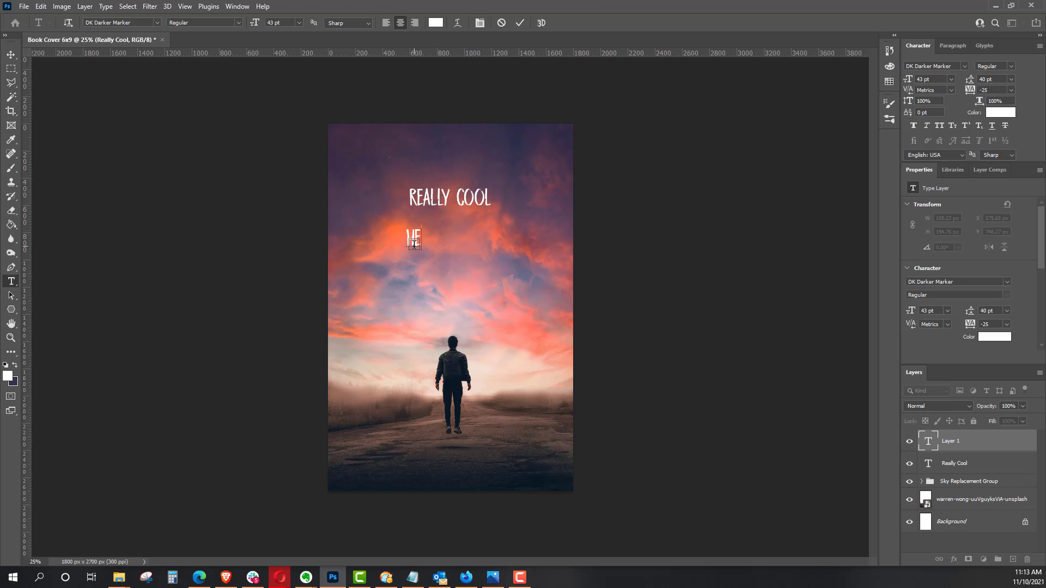
pyautogui.write('ADLINE')
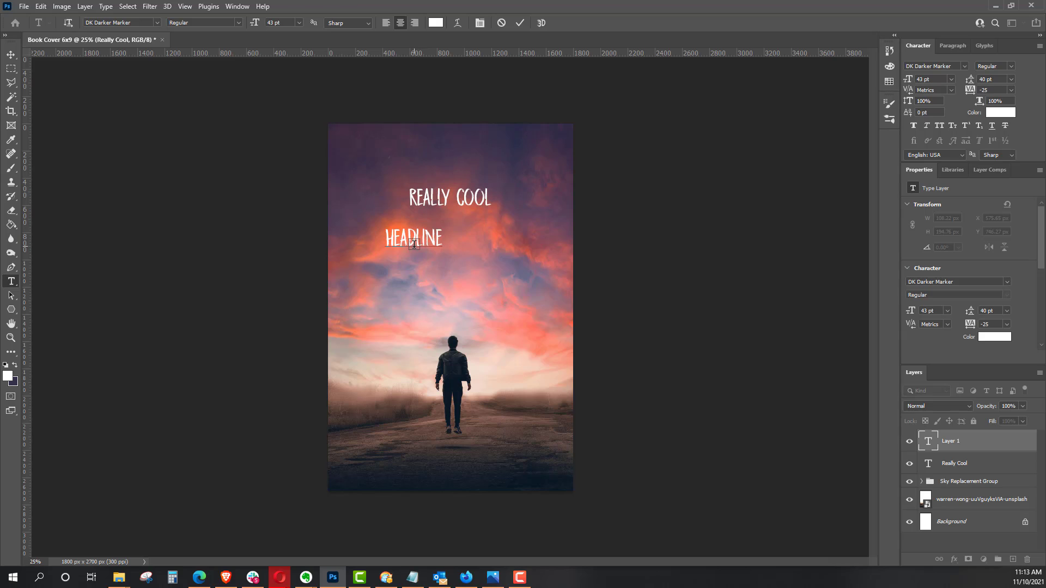
pyautogui.click(10, 55)
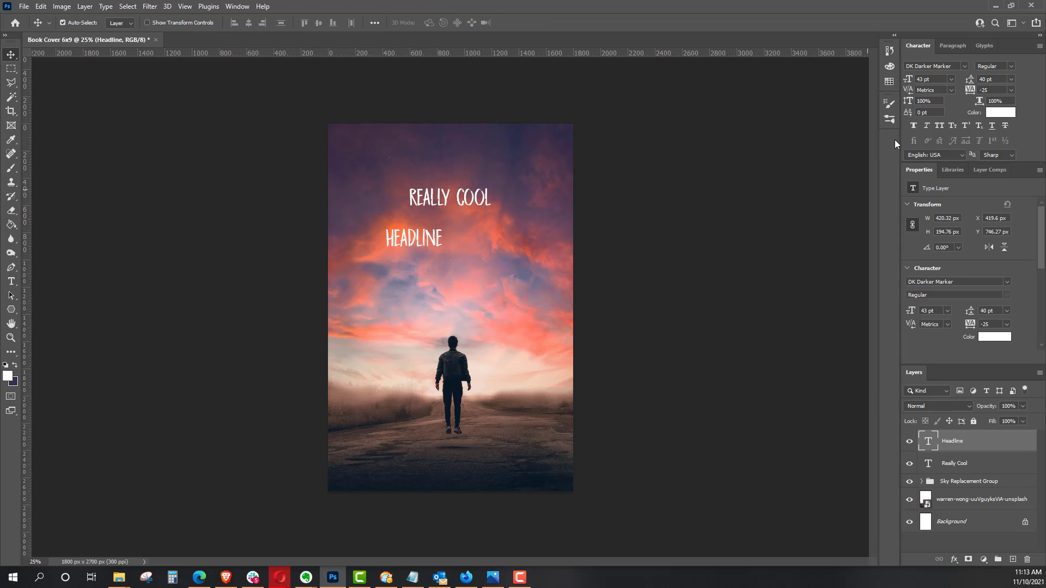
# Step: Set the headline's font to A Love of Thunder and scale it to about 159% width and 176% height, centered directly beneath "REALLY COOL"
pyautogui.click(964, 66)
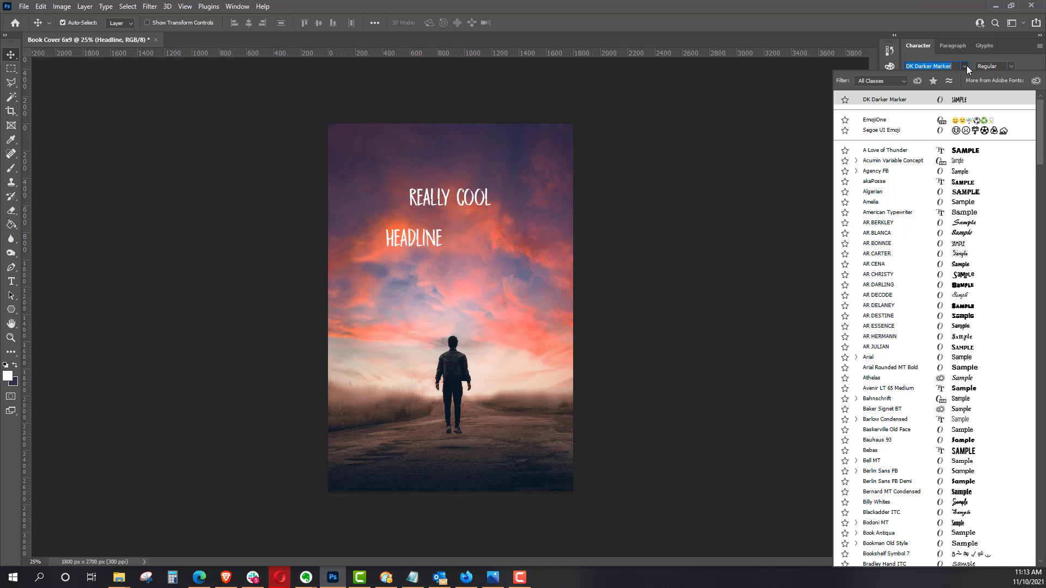
pyautogui.click(899, 150)
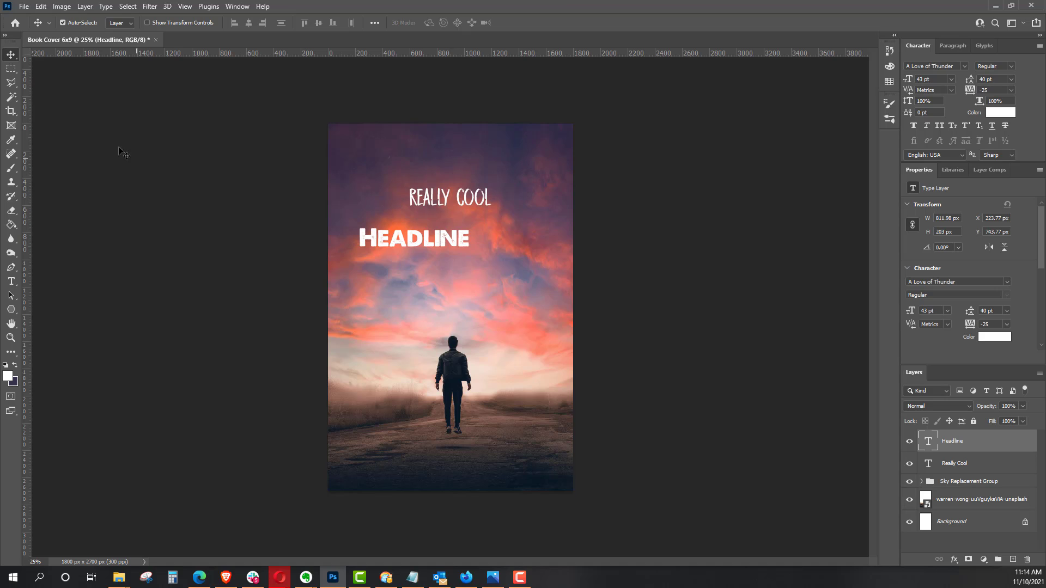
pyautogui.hotkey('ctrl', 't')
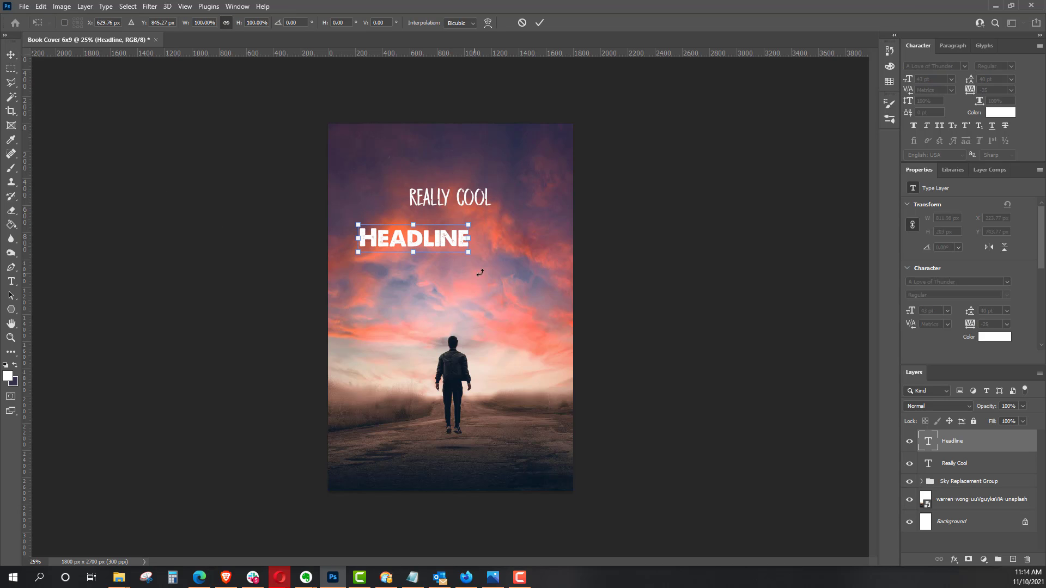
pyautogui.moveTo(469, 251)
pyautogui.mouseDown()
pyautogui.moveTo(534, 273)
pyautogui.moveTo(482, 241)
pyautogui.mouseUp()
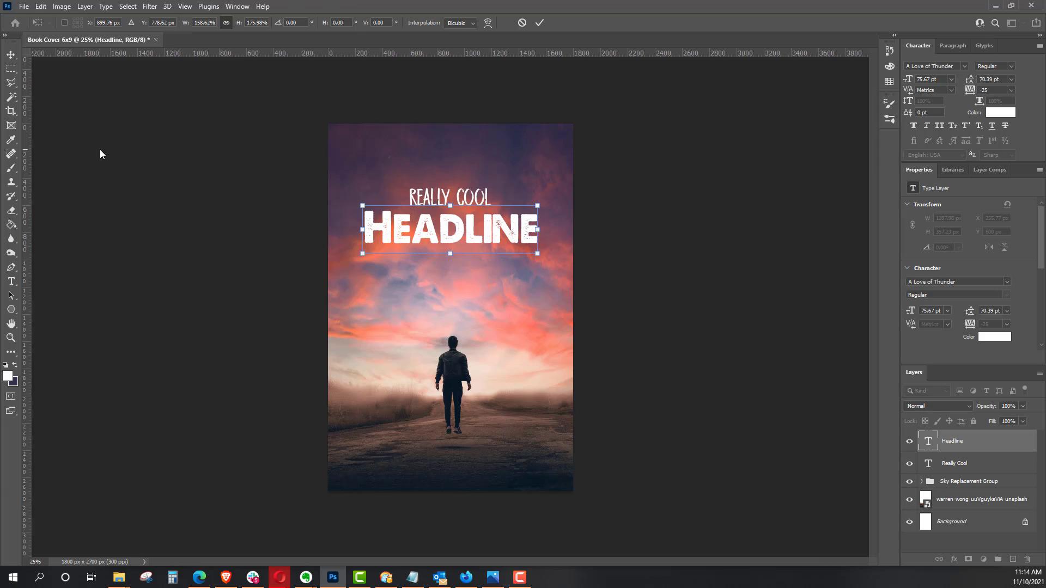
pyautogui.press('Return')
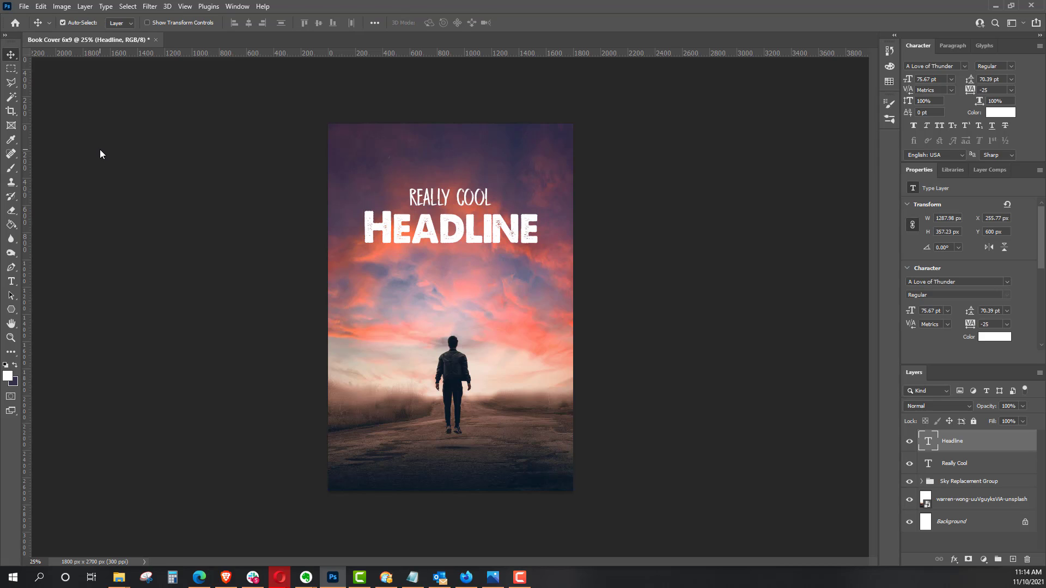
# Step: Add a two-line white text layer below the headline reading "Realy Grabbing" and "SubHeadline"
pyautogui.click(11, 281)
pyautogui.click(410, 282)
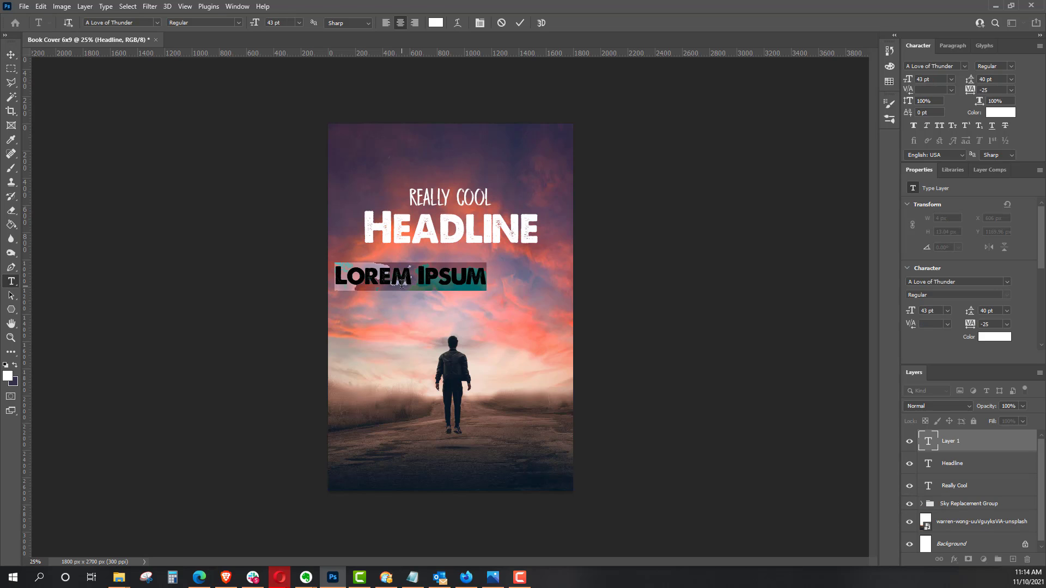
pyautogui.write('Sub')
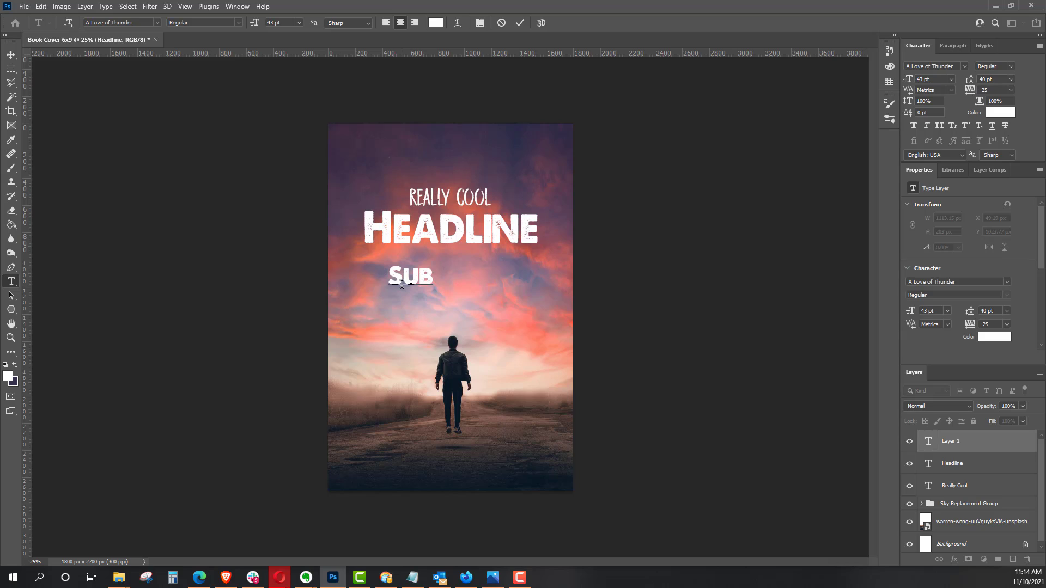
pyautogui.press('BackSpace')
pyautogui.press('BackSpace')
pyautogui.press('BackSpace')
pyautogui.write('Reall')
pyautogui.press('BackSpace')
pyautogui.press('BackSpace')
pyautogui.press('BackSpace')
pyautogui.press('BackSpace')
pyautogui.press('BackSpace')
pyautogui.write('Realy Grabbing')
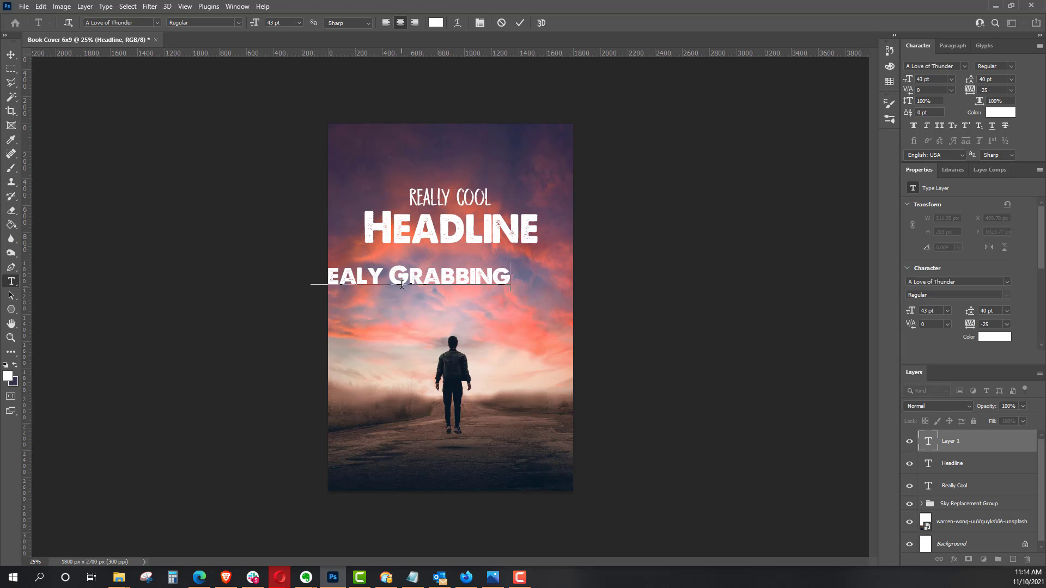
pyautogui.press('Return')
pyautogui.write('SubHead')
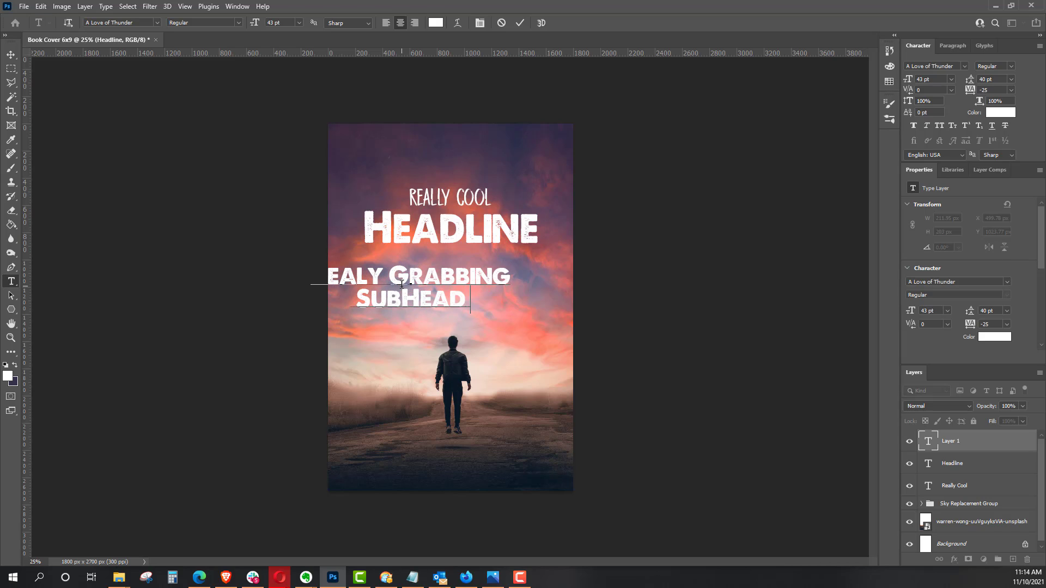
pyautogui.write('line')
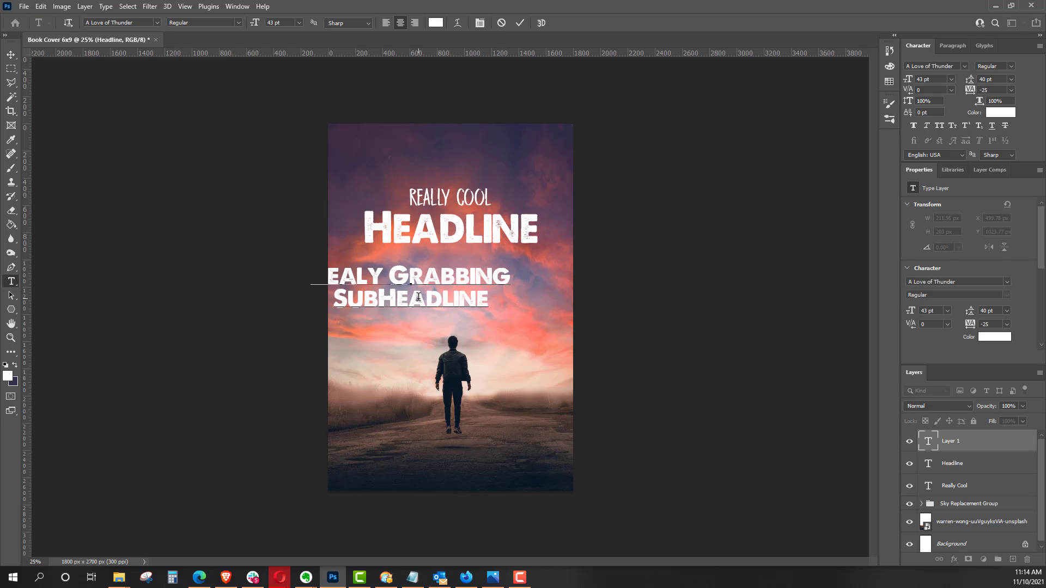
# Step: Format the entire subheadline in DK Darker Marker at 56 pt with tracking 0
pyautogui.hotkey('shift', 'Home')
pyautogui.hotkey('shift', 'Up')
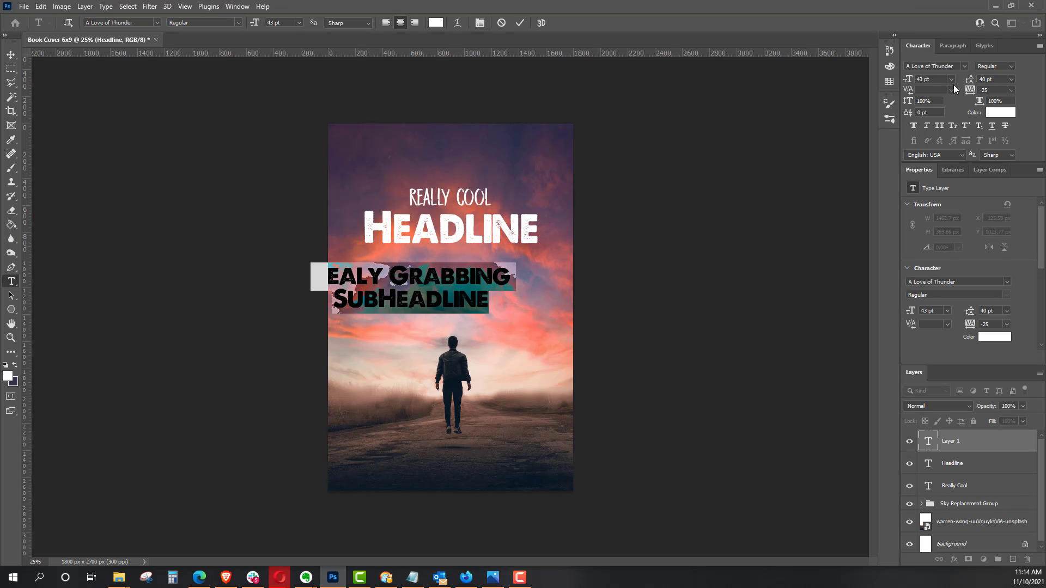
pyautogui.click(963, 67)
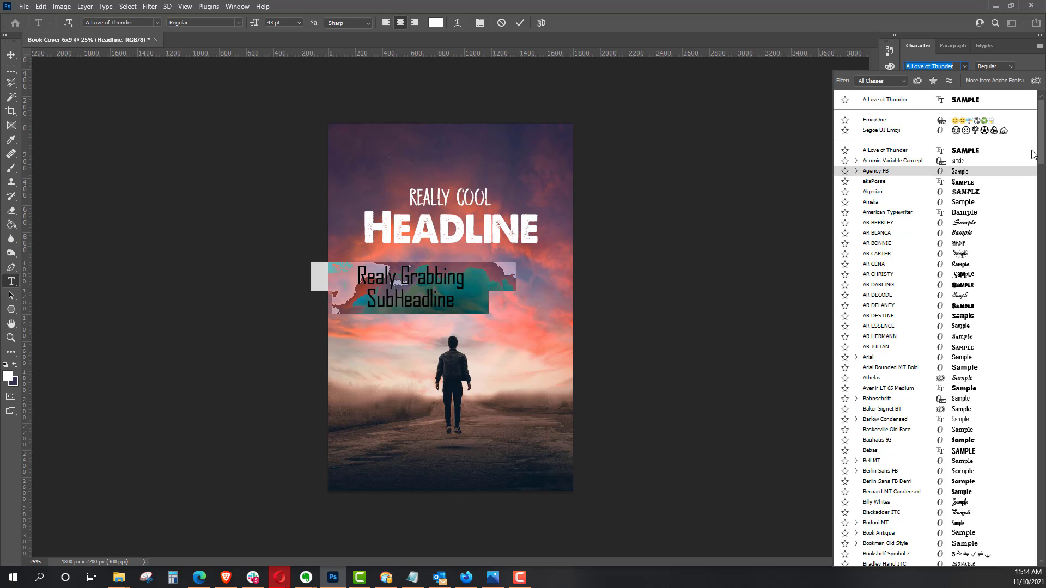
pyautogui.scroll(-15, 1031, 155)
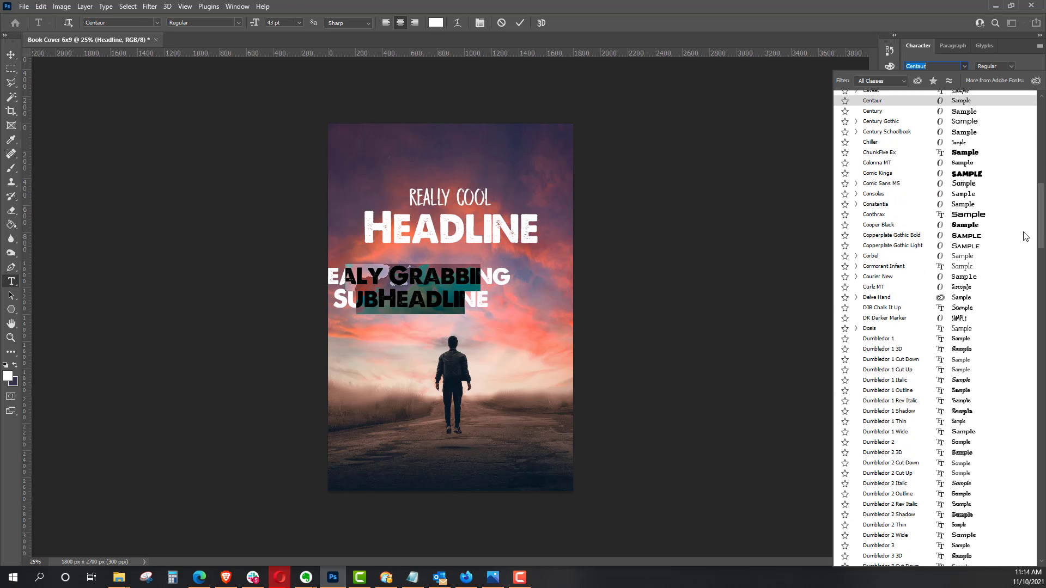
pyautogui.scroll(-1, 1026, 236)
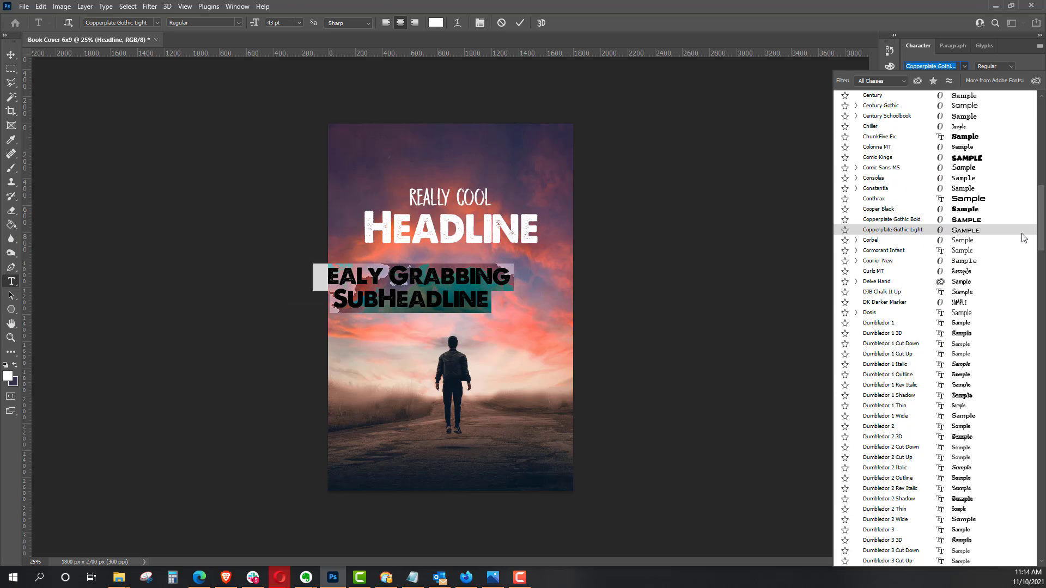
pyautogui.click(890, 302)
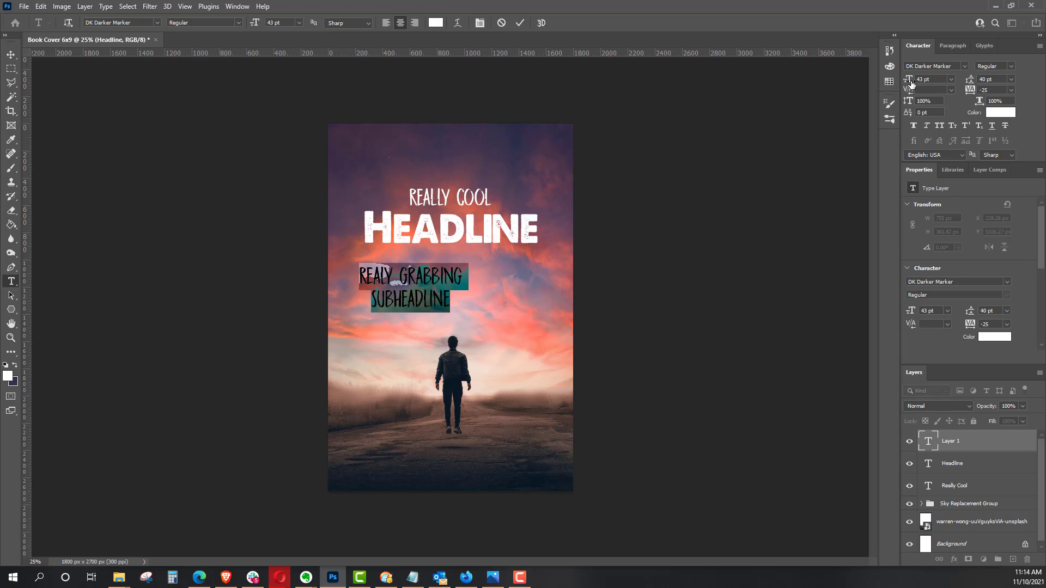
pyautogui.moveTo(908, 83); pyautogui.dragTo(919, 84)
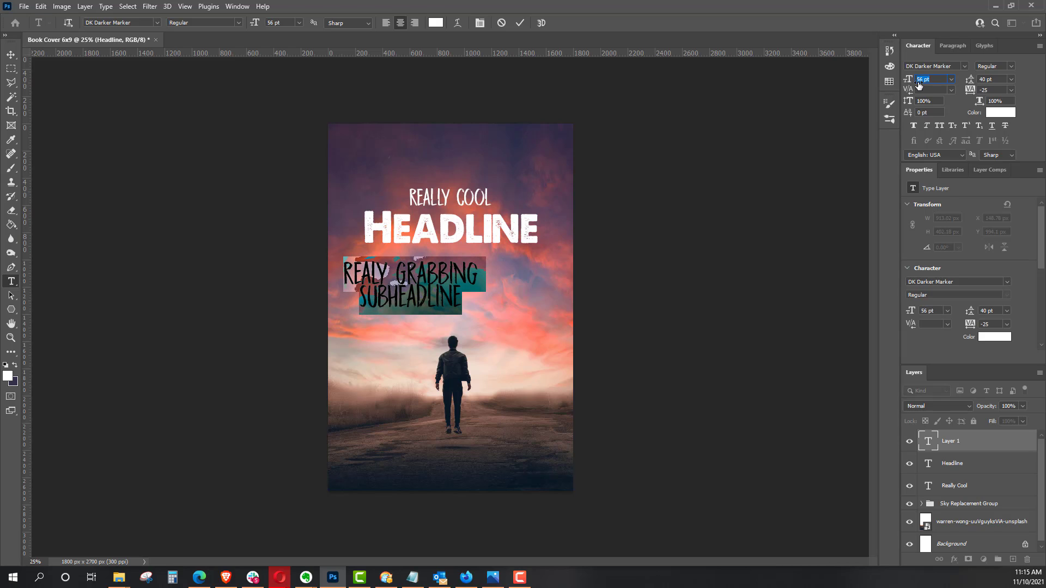
pyautogui.click(1011, 92)
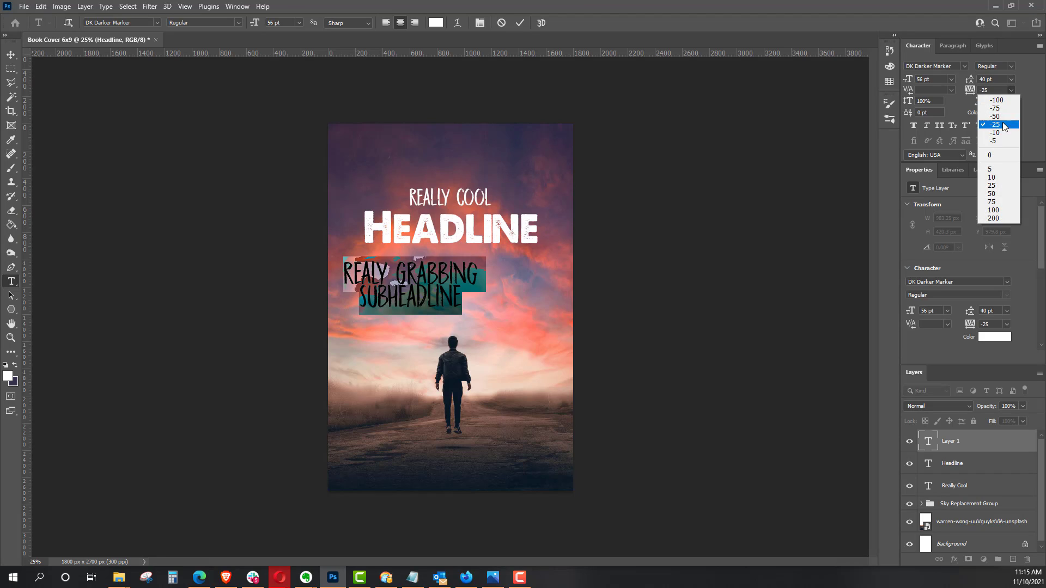
pyautogui.click(998, 151)
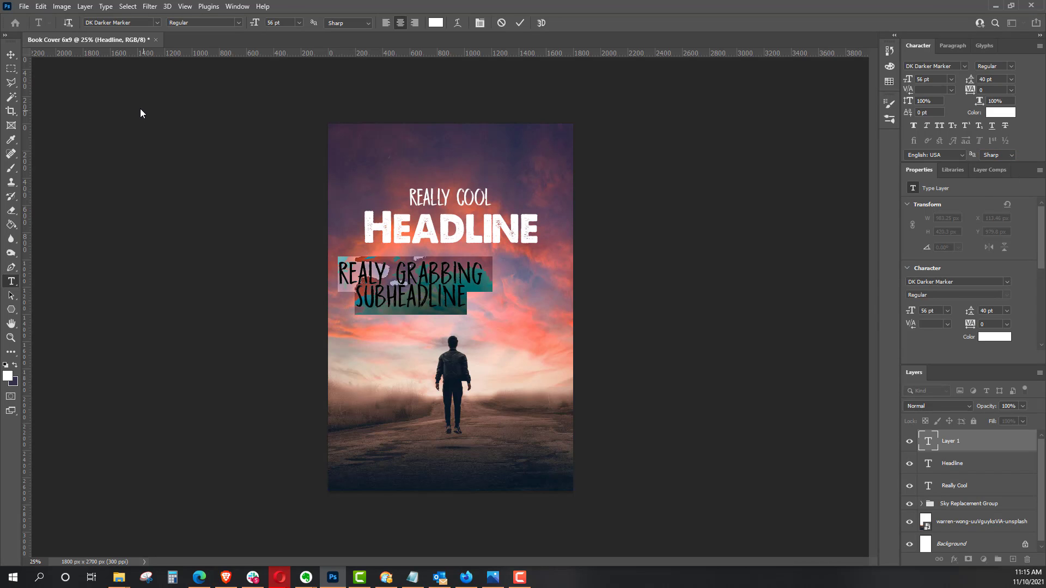
# Step: Center the subheadline directly beneath the headline and set the leading of both its lines to 51 pt
pyautogui.click(11, 55)
pyautogui.moveTo(407, 303); pyautogui.dragTo(447, 292)
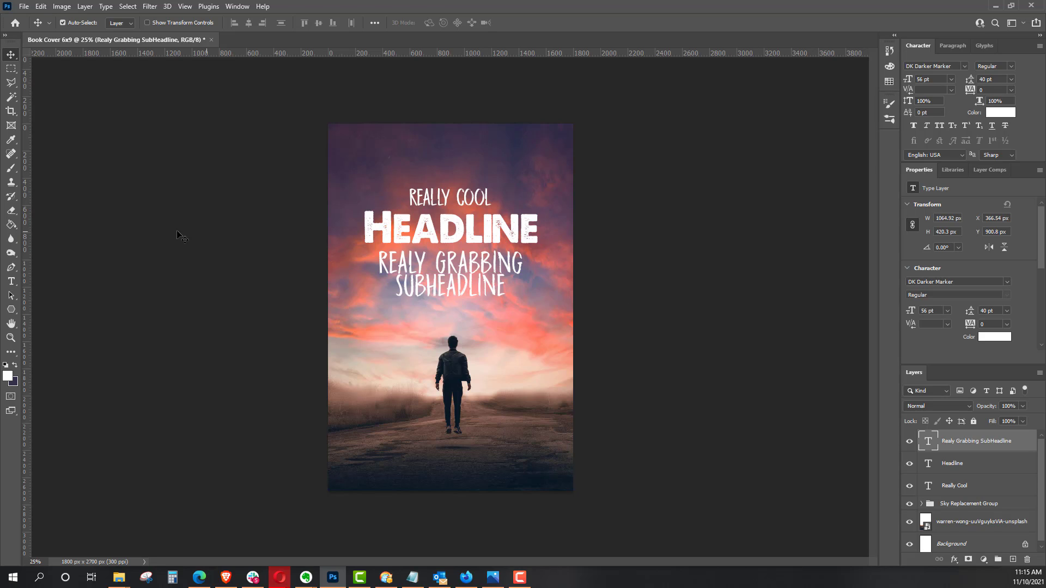
pyautogui.click(11, 281)
pyautogui.click(459, 273)
pyautogui.doubleClick(459, 272)
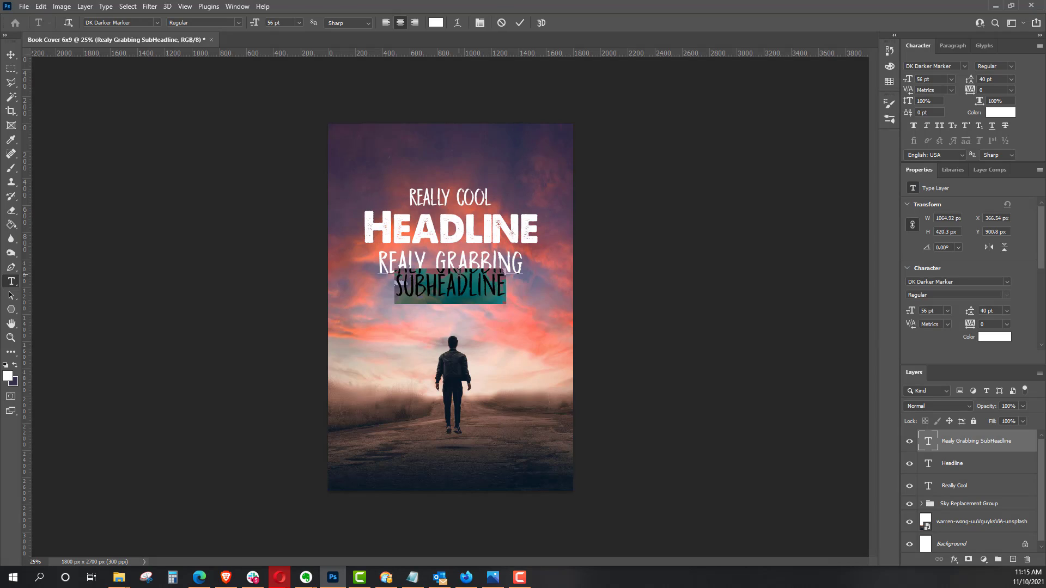
pyautogui.hotkey('ctrl', 'a')
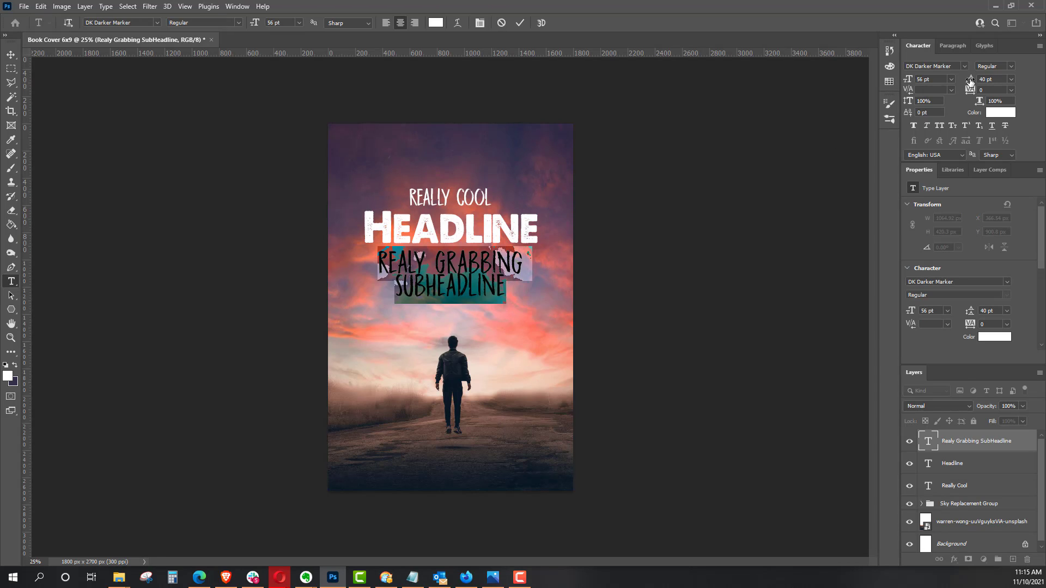
pyautogui.moveTo(970, 80); pyautogui.dragTo(976, 83)
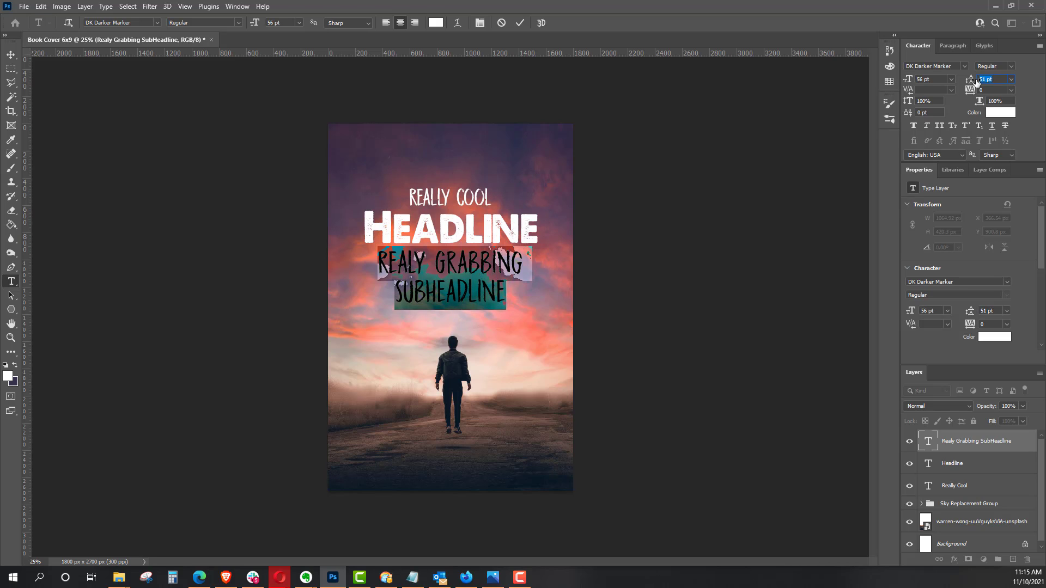
pyautogui.click(12, 56)
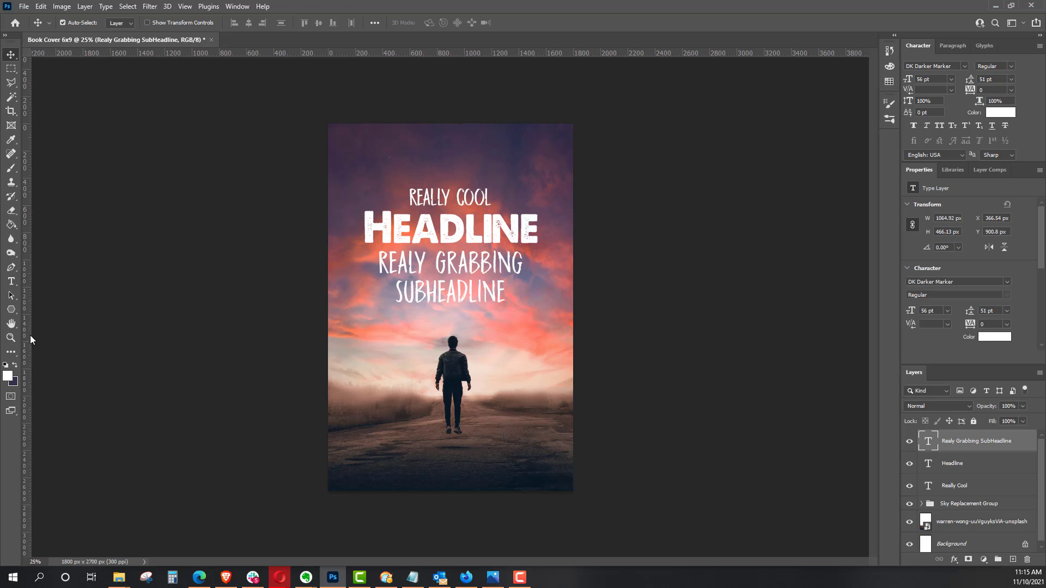
# Step: Add a text layer reading "GOOD AUTHOR" near the cover's lower edge and center it horizontally
pyautogui.click(10, 281)
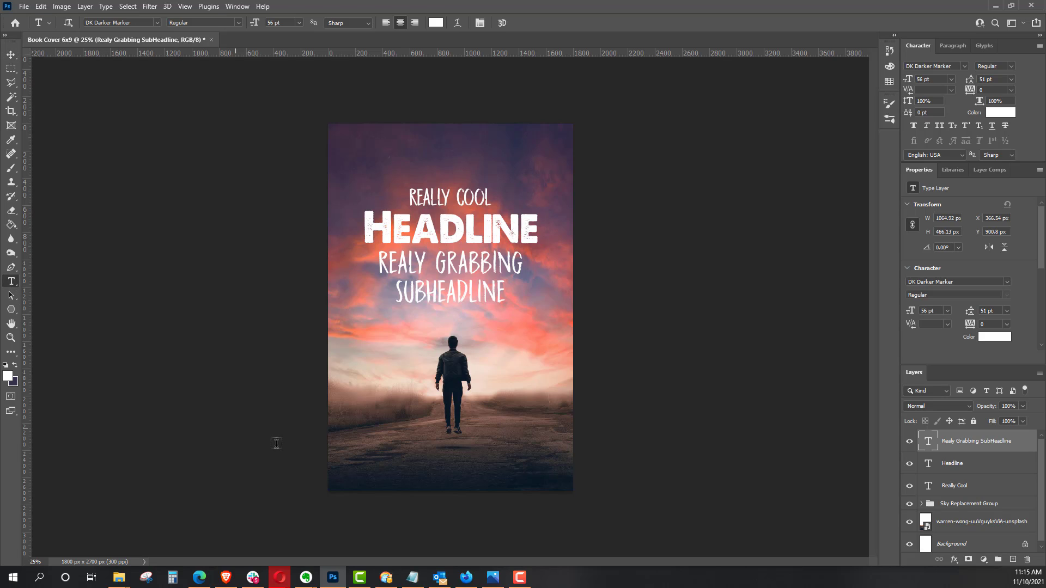
pyautogui.click(401, 462)
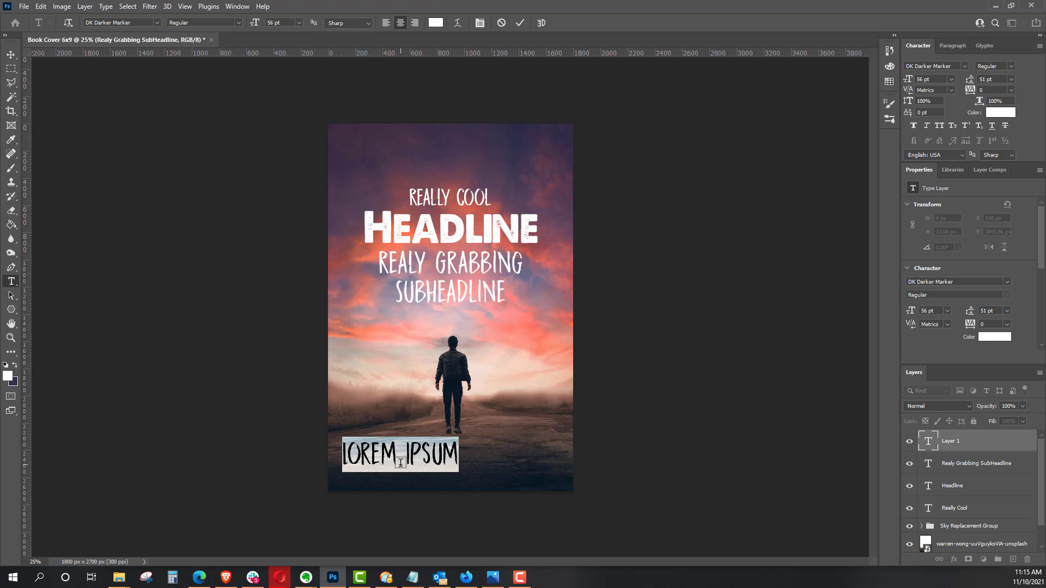
pyautogui.write('GOOD AUTHOR')
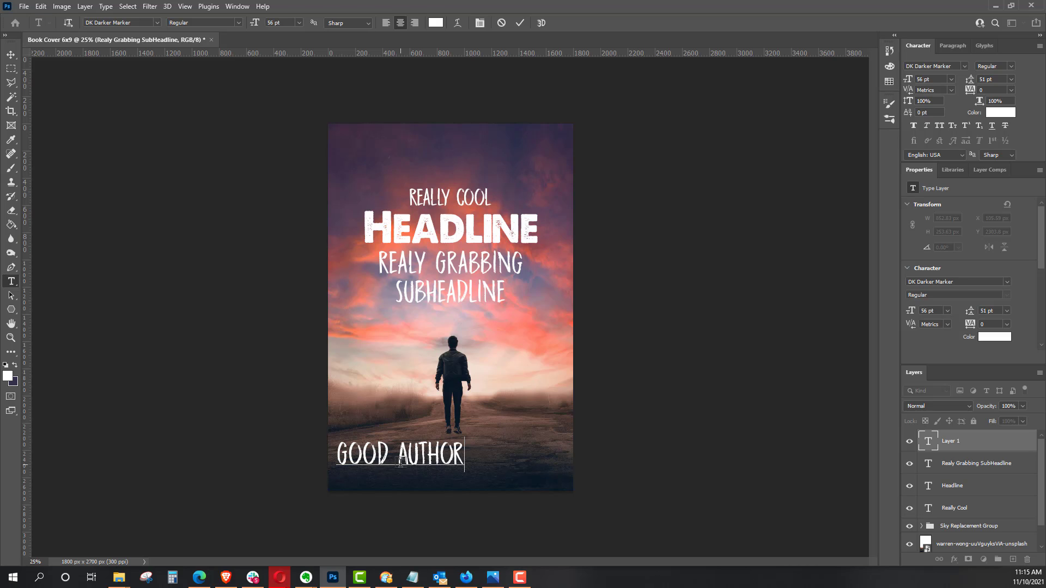
pyautogui.click(11, 55)
pyautogui.moveTo(422, 458); pyautogui.dragTo(471, 461)
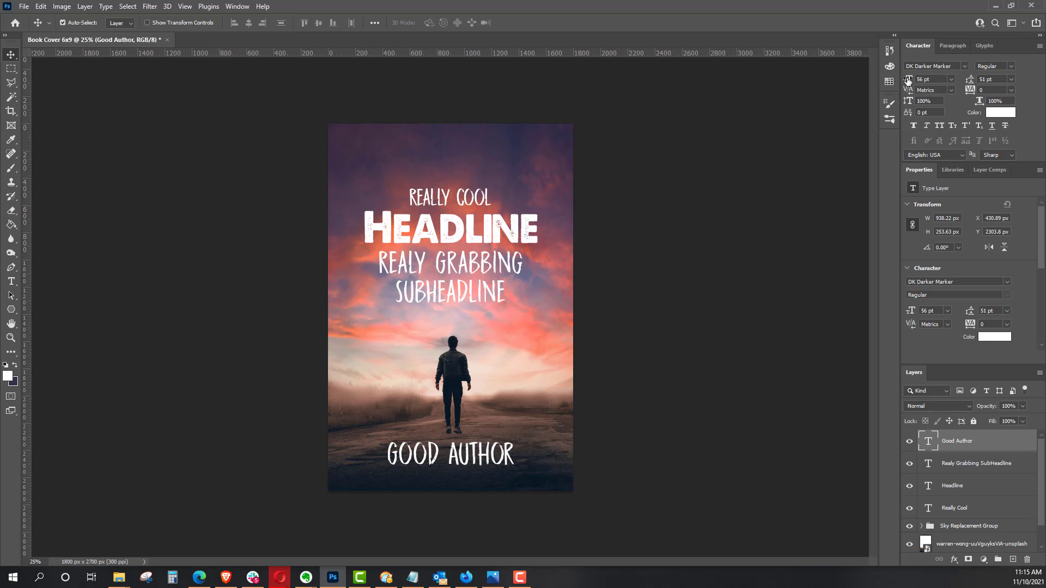
# Step: Reduce the "GOOD AUTHOR" text to 45 pt and move it slightly lower on the cover
pyautogui.moveTo(908, 80); pyautogui.dragTo(906, 80)
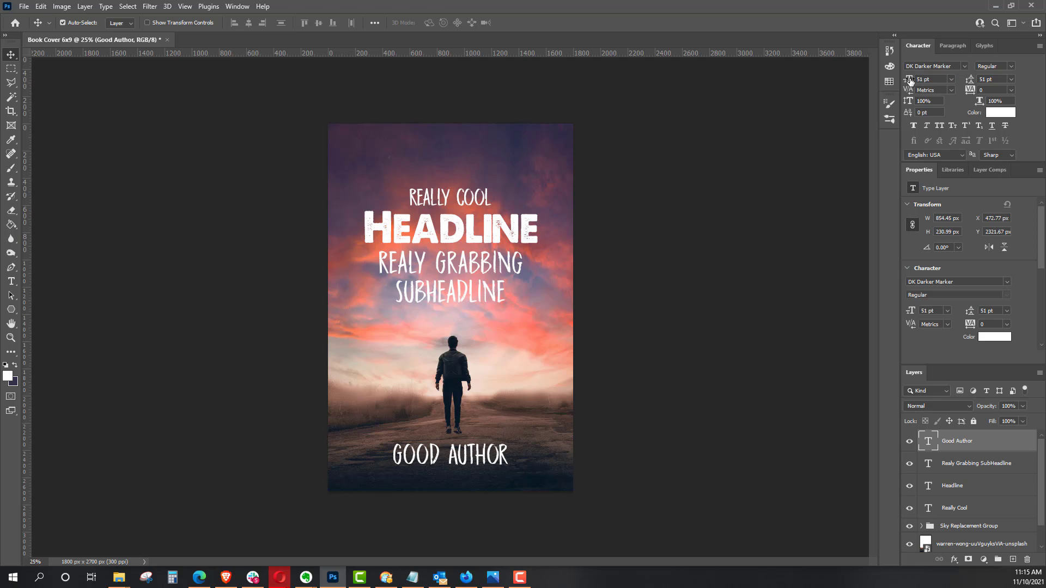
pyautogui.moveTo(908, 81); pyautogui.dragTo(905, 80)
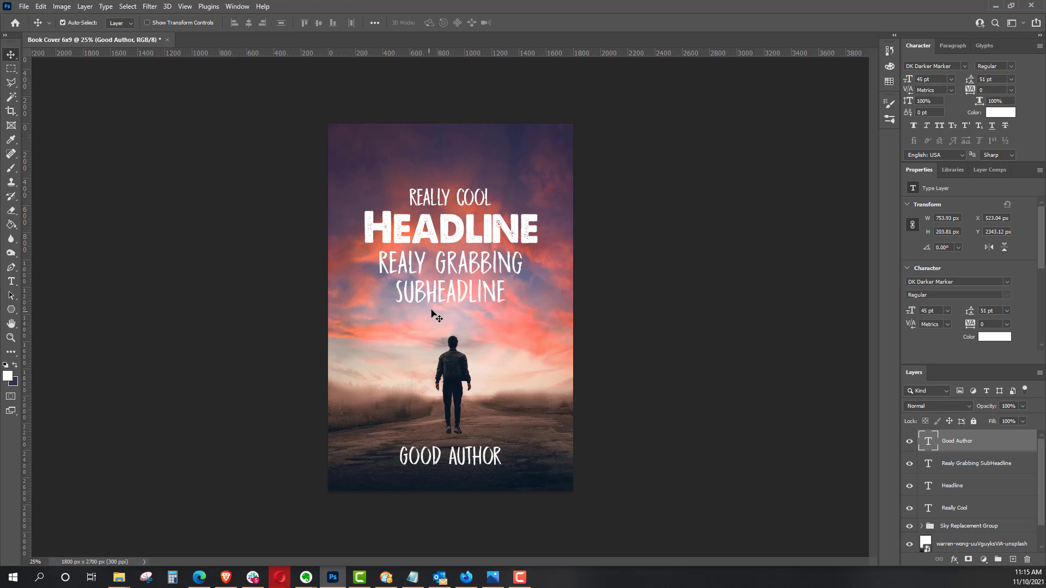
pyautogui.moveTo(410, 456); pyautogui.dragTo(411, 461)
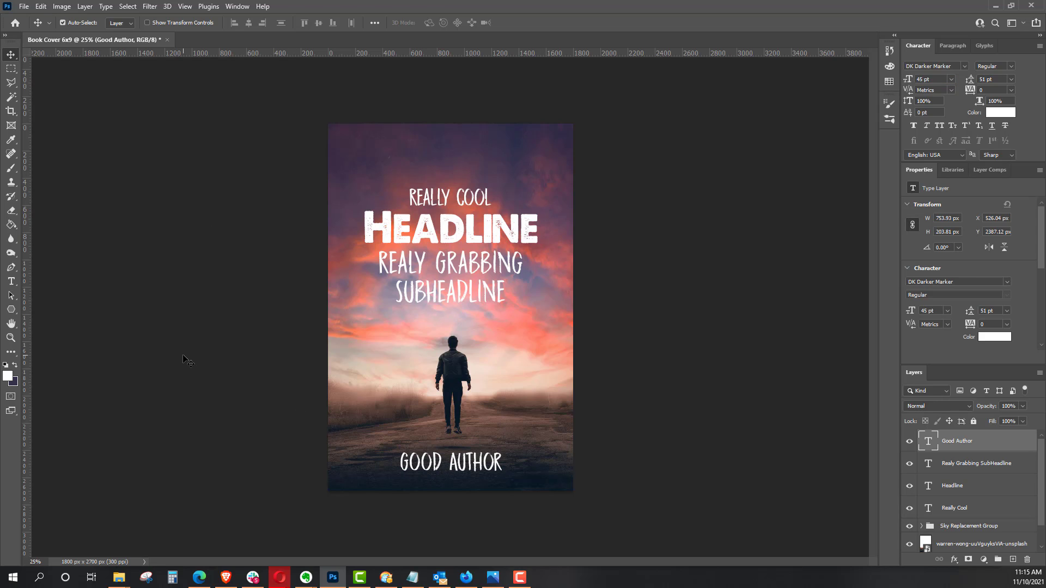
# Step: Draw a thin white-filled bar about 1396 by 20 px on a new layer above "GOOD AUTHOR", leaving nothing selected
pyautogui.click(11, 69)
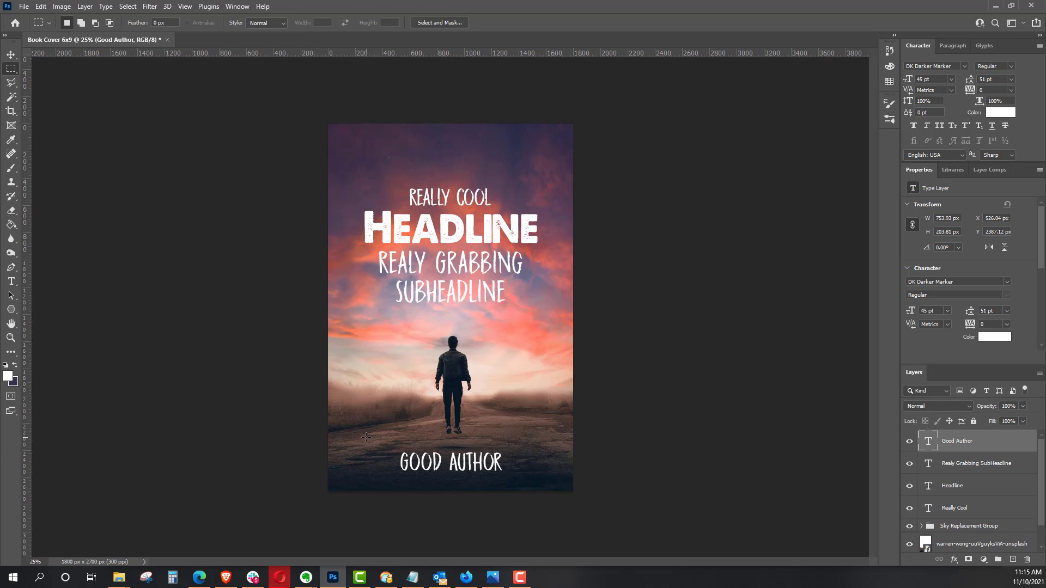
pyautogui.moveTo(360, 438); pyautogui.dragTo(550, 441)
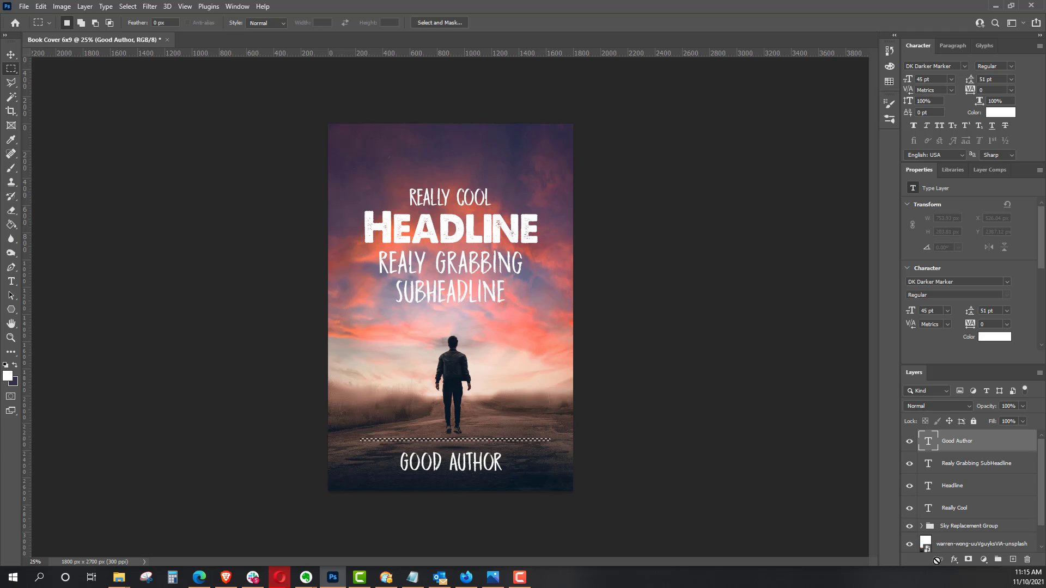
pyautogui.click(1012, 560)
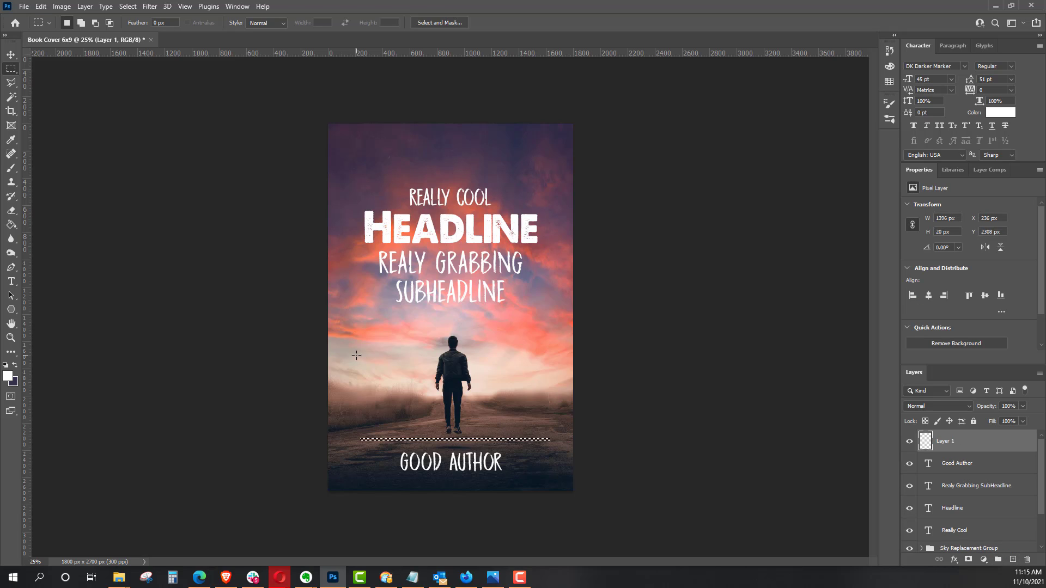
pyautogui.click(11, 224)
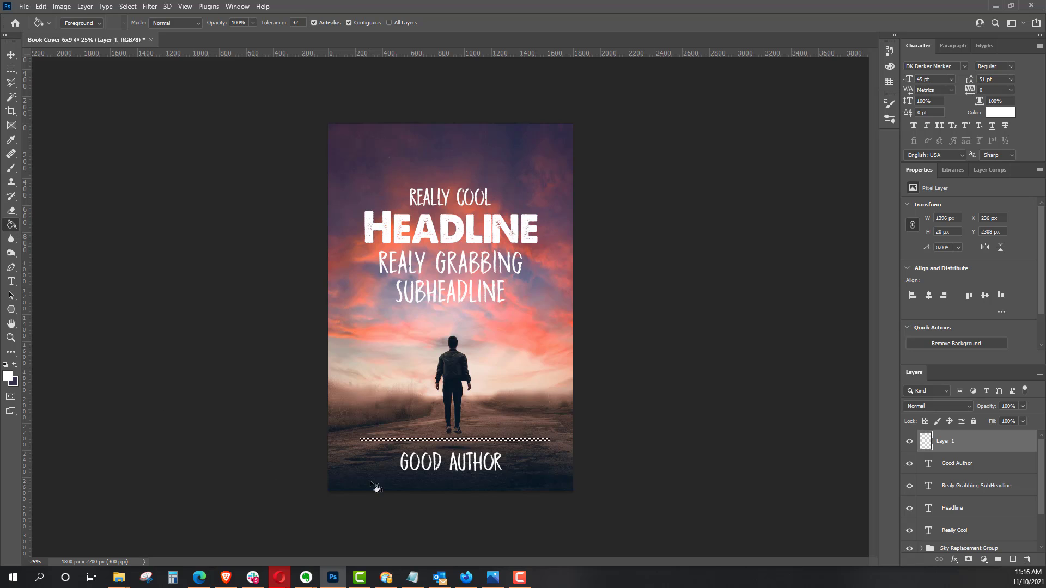
pyautogui.click(379, 440)
pyautogui.click(11, 69)
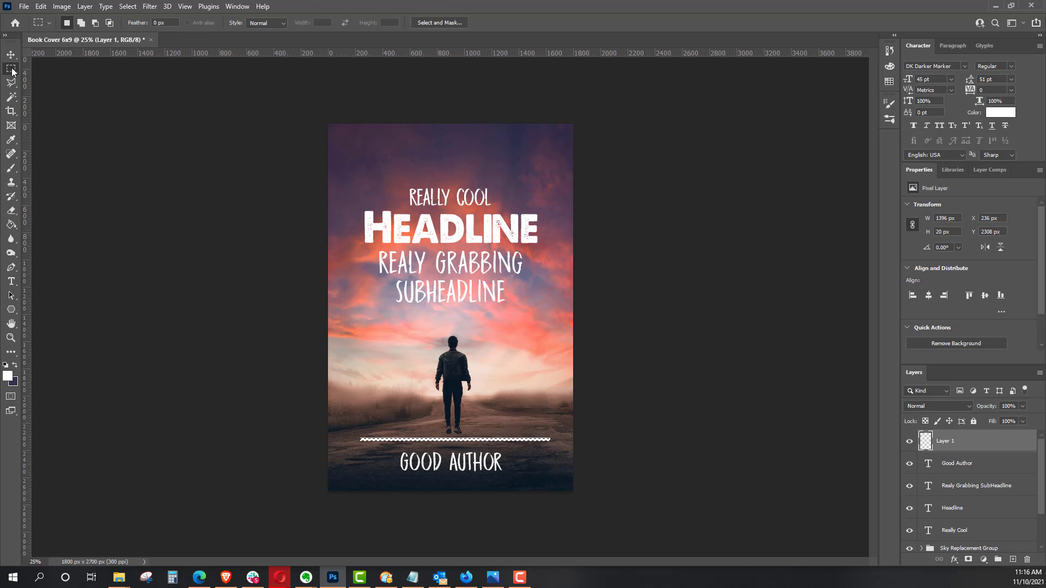
pyautogui.hotkey('ctrl', 'd')
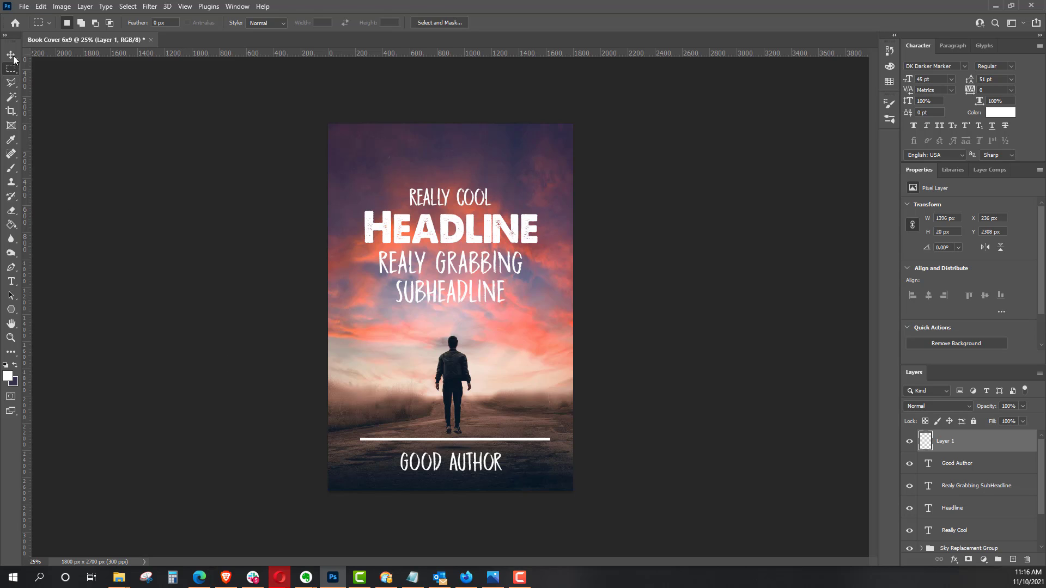
# Step: Nudge the white bar closer to the author text, to about X 216 px and Y 2348 px
pyautogui.click(11, 55)
pyautogui.press('Down')
pyautogui.press('Down')
pyautogui.press('Down')
pyautogui.press('Down')
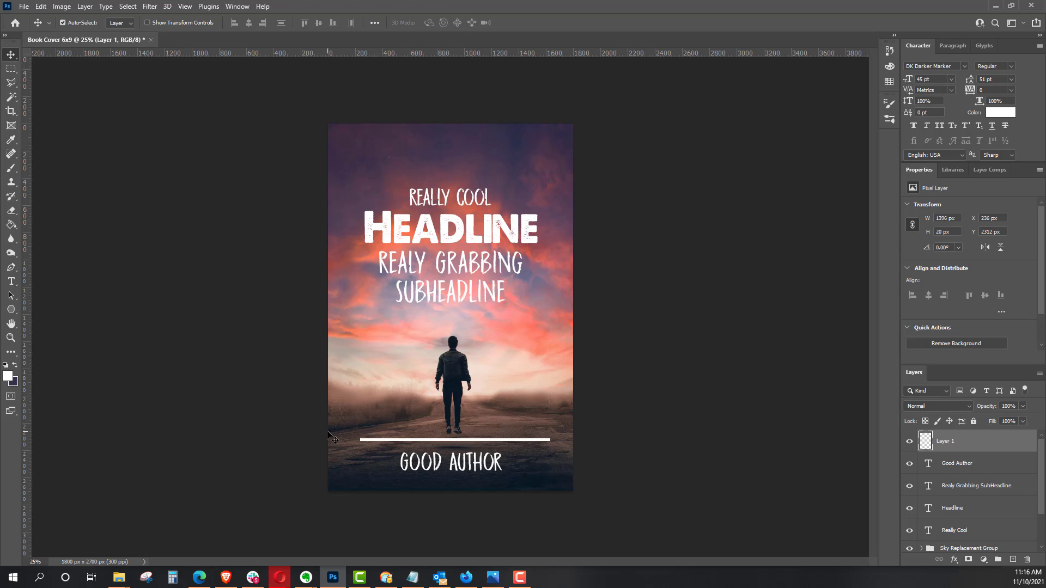
pyautogui.press('Down')
pyautogui.press('Down')
pyautogui.press('Down')
pyautogui.press('Down')
pyautogui.press('Down')
pyautogui.press('Down')
pyautogui.press('Down')
pyautogui.press('Down')
pyautogui.press('Down')
pyautogui.press('Down')
pyautogui.press('Down')
pyautogui.press('Down')
pyautogui.press('Down')
pyautogui.press('Down')
pyautogui.press('Down')
pyautogui.press('Down')
pyautogui.press('Down')
pyautogui.press('Down')
pyautogui.press('Down')
pyautogui.press('Down')
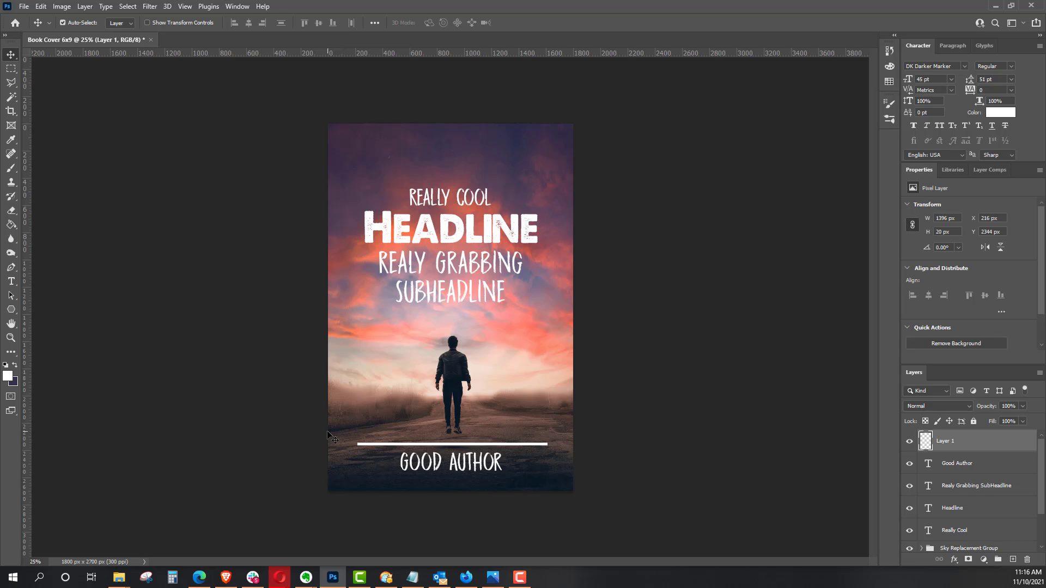
pyautogui.press('Down')
pyautogui.press('Down')
pyautogui.press('Down')
pyautogui.press('Down')
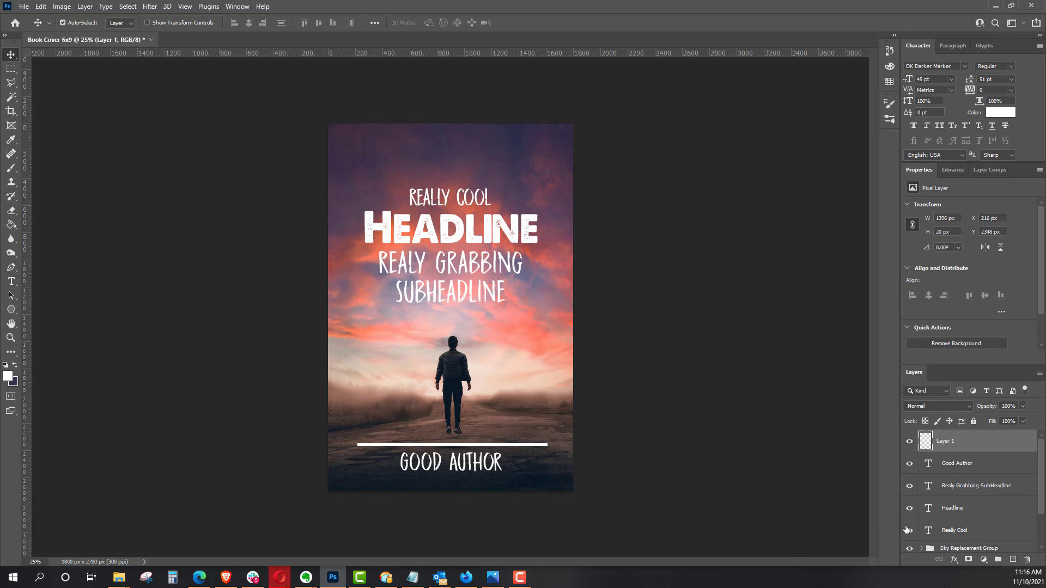
# Step: Nudge the "GOOD AUTHOR" text slightly down and left beneath the white bar, to about X 522 px and Y 2403 px
pyautogui.click(958, 464)
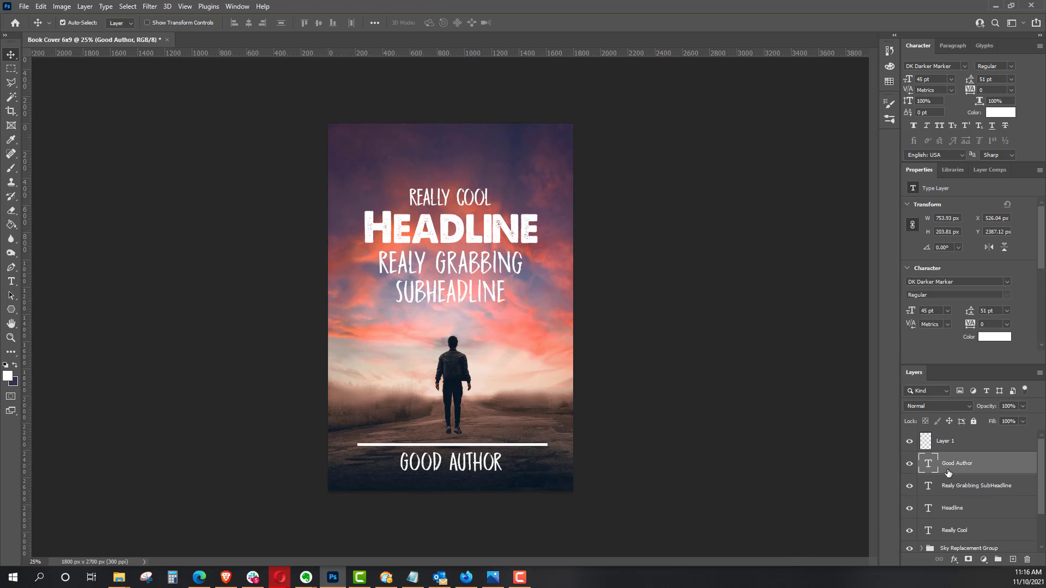
pyautogui.press('Down')
pyautogui.press('Down')
pyautogui.press('Down')
pyautogui.press('Down')
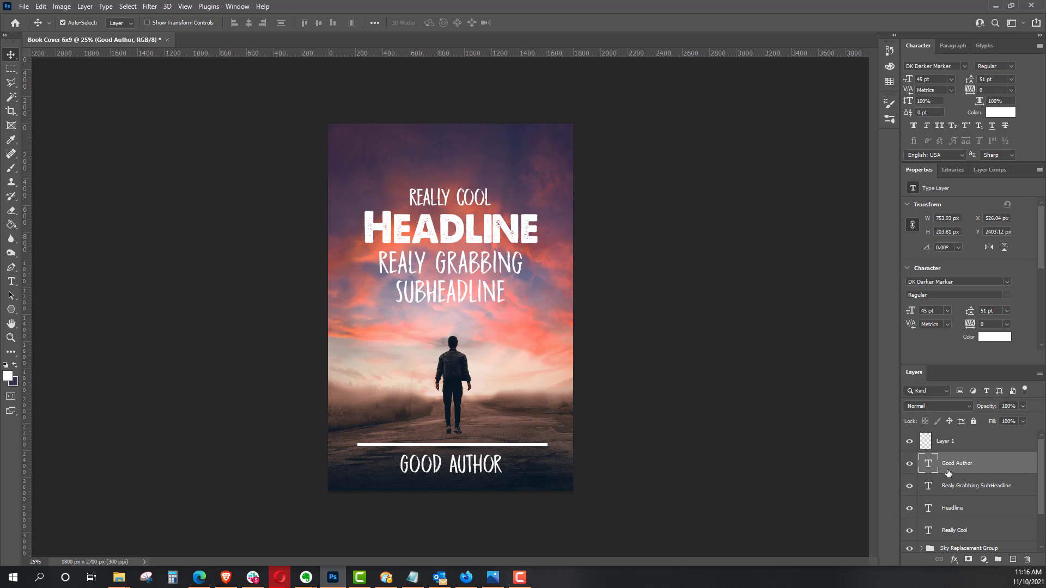
pyautogui.press('Left')
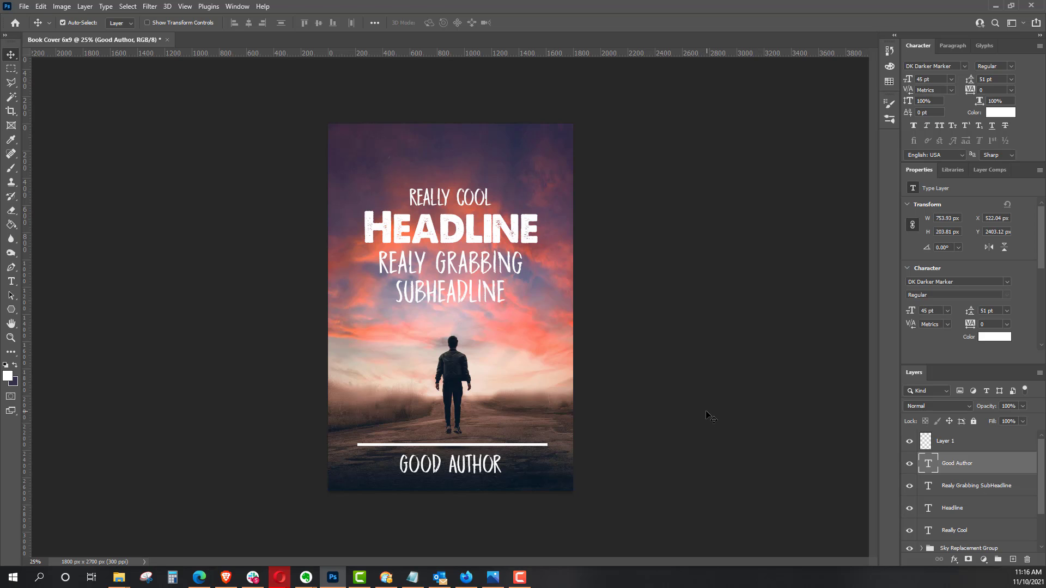
# Step: Lower the opacity of the white divider bar's layer to 74%
pyautogui.click(949, 443)
pyautogui.moveTo(990, 409)
pyautogui.mouseDown()
pyautogui.moveTo(963, 409)
pyautogui.moveTo(974, 406)
pyautogui.mouseUp()
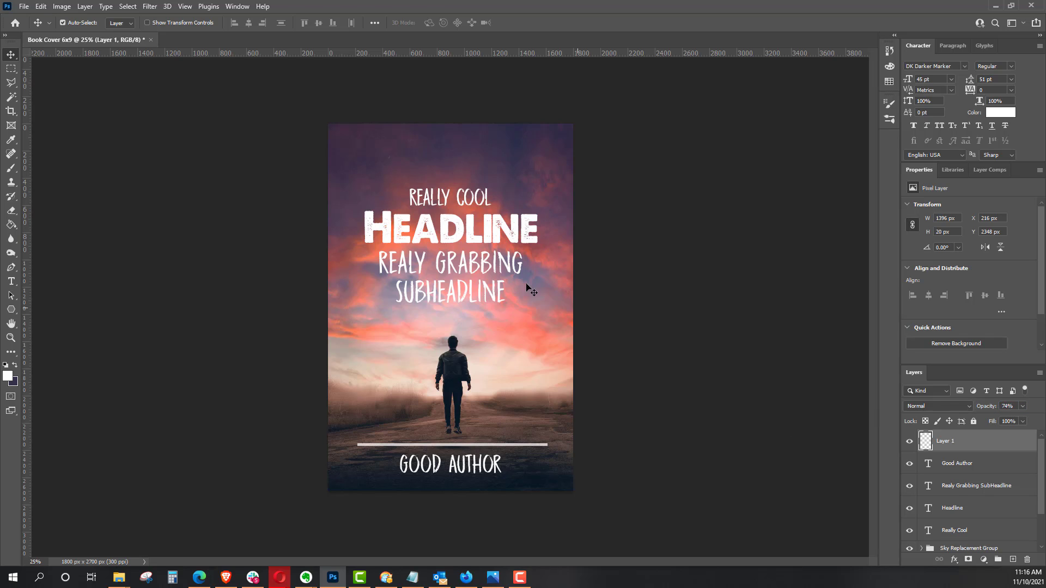
pyautogui.click(11, 68)
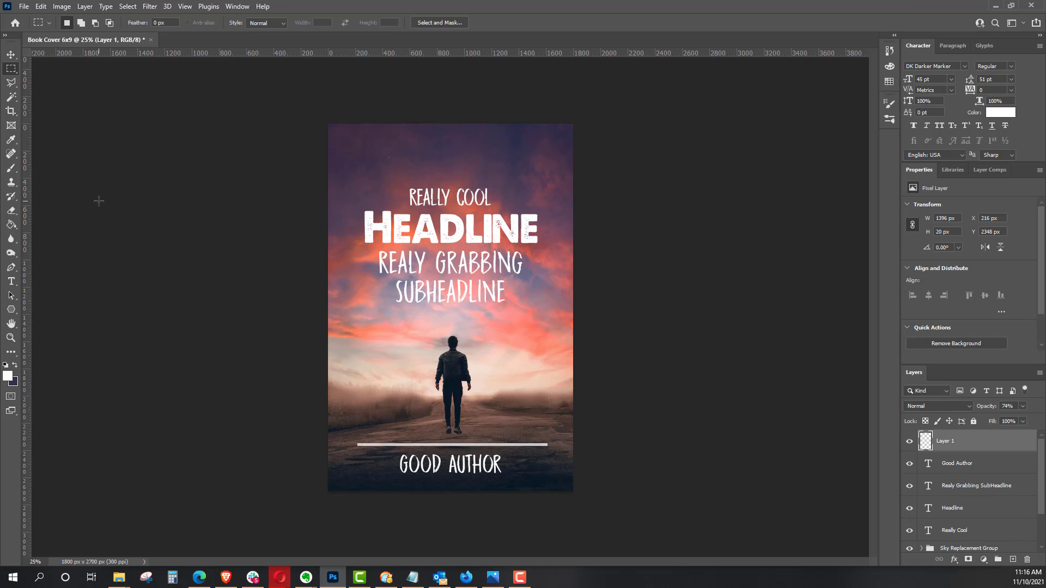
pyautogui.click(40, 6)
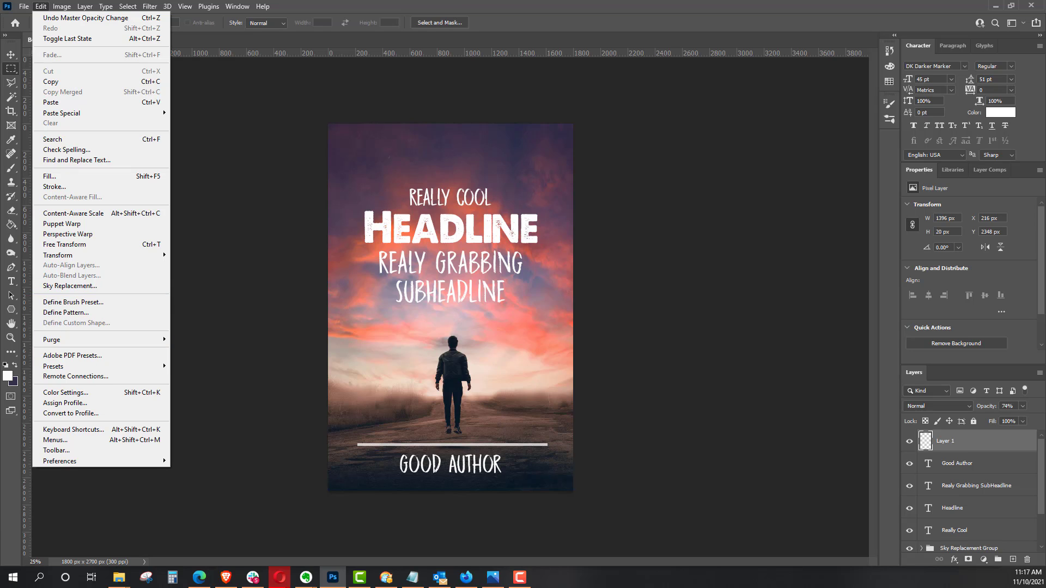
pyautogui.press('F10')
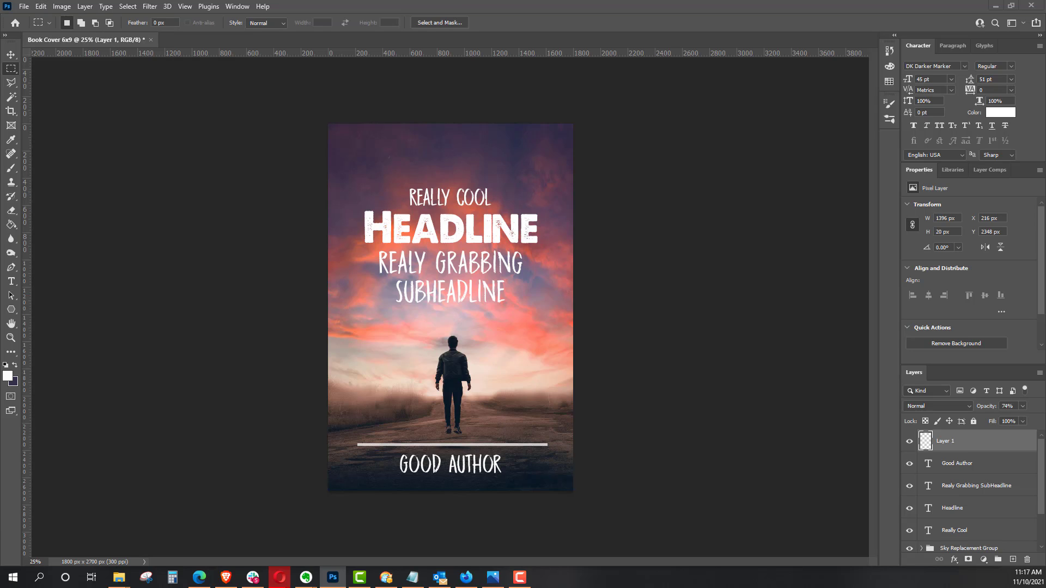